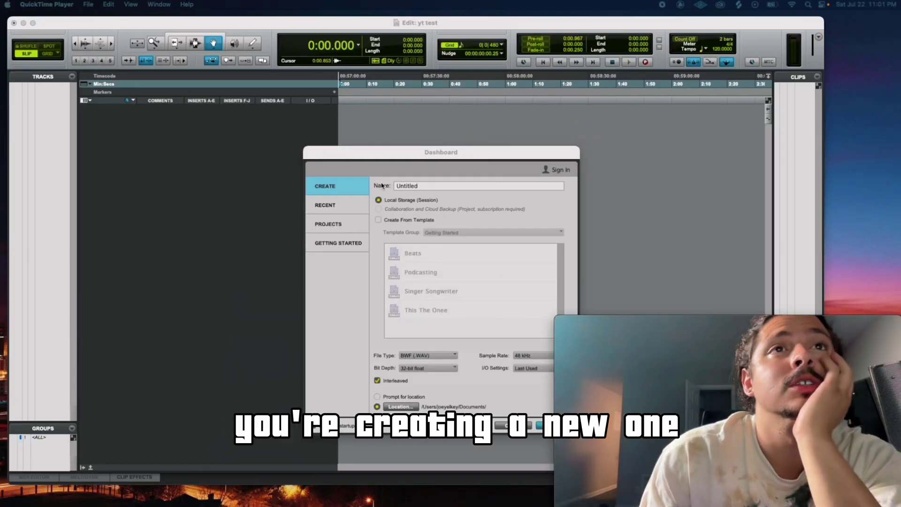
Create the 'Screen record' session as BWF (.WAV), 32-bit float, 48 kHz, Last Used I/O
click(431, 188)
key(BackSpace)
key(BackSpace)
key(BackSpace)
key(BackSpace)
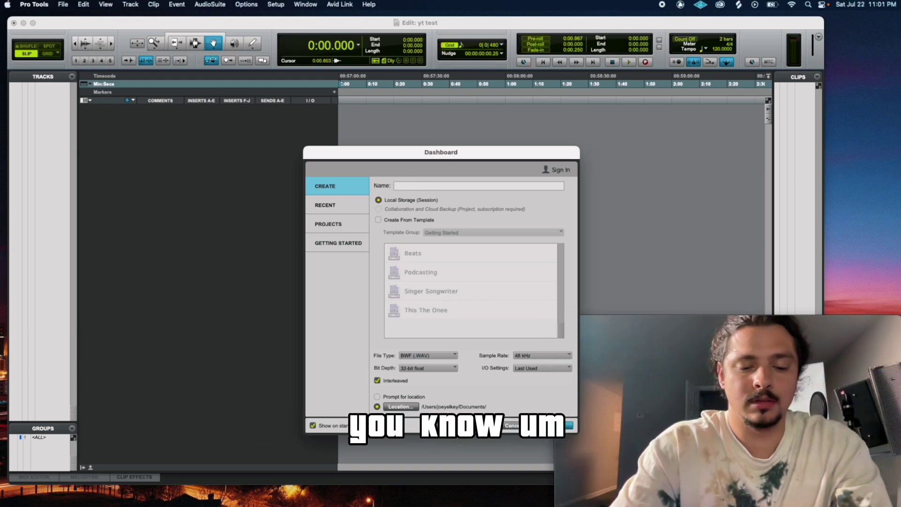
text(Screen record)
click(424, 355)
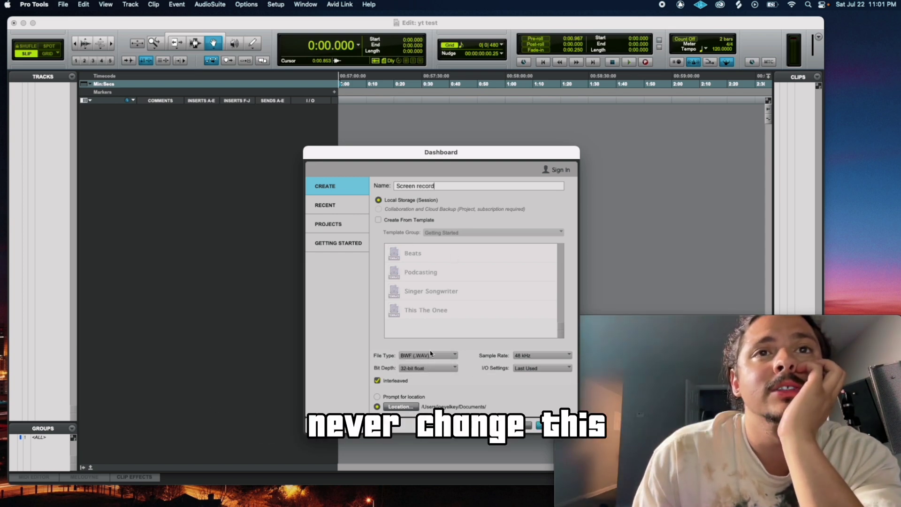
click(436, 371)
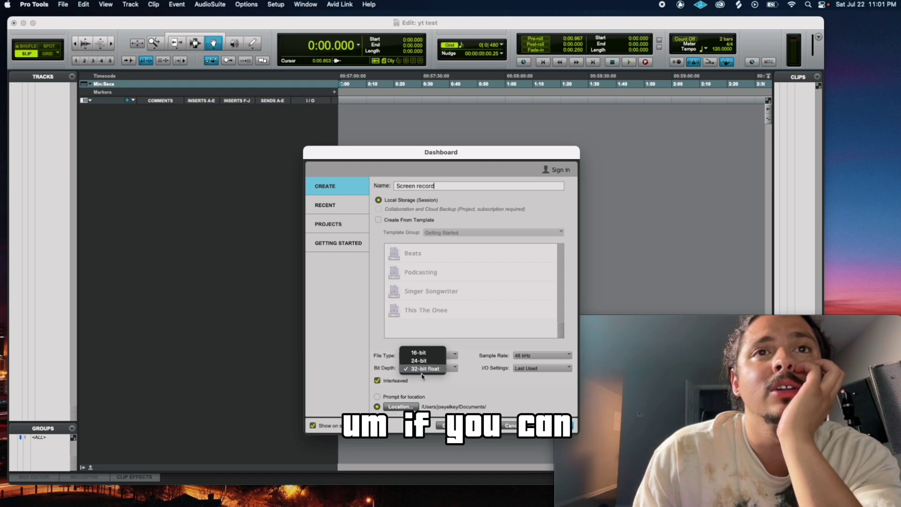
click(568, 356)
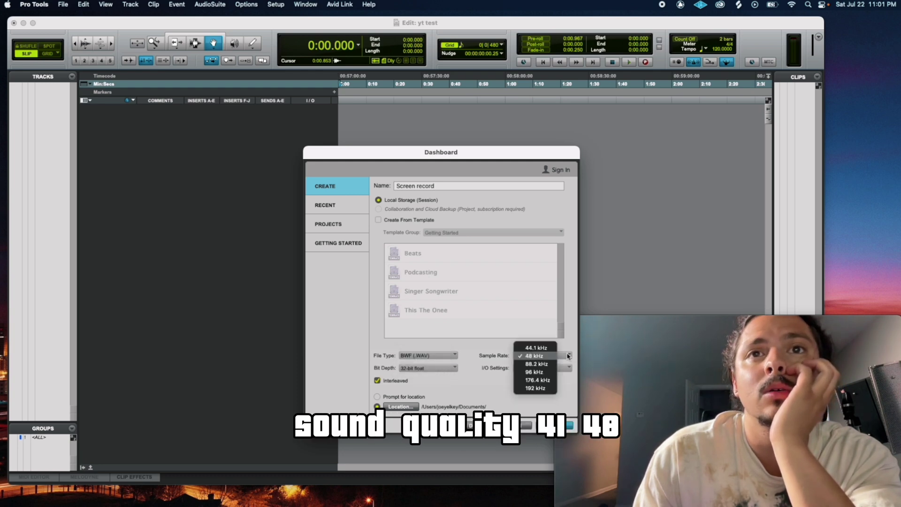
click(541, 357)
click(550, 368)
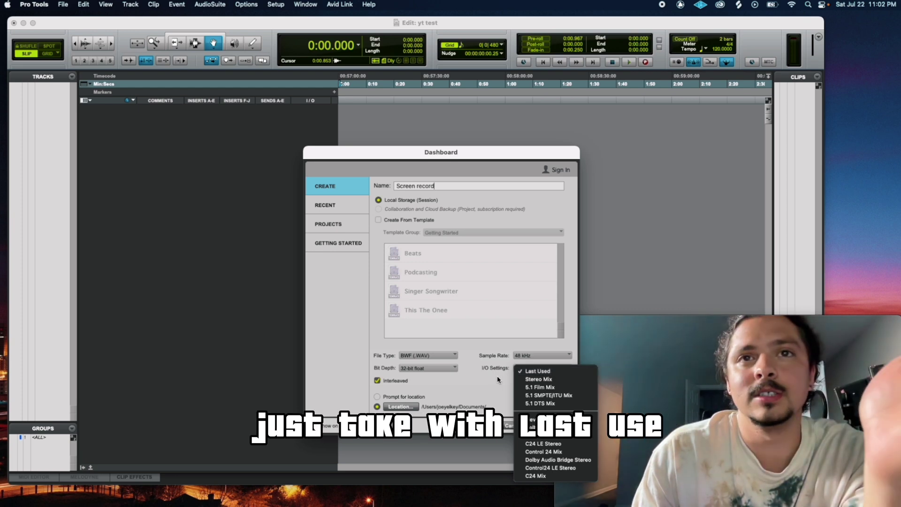
click(481, 383)
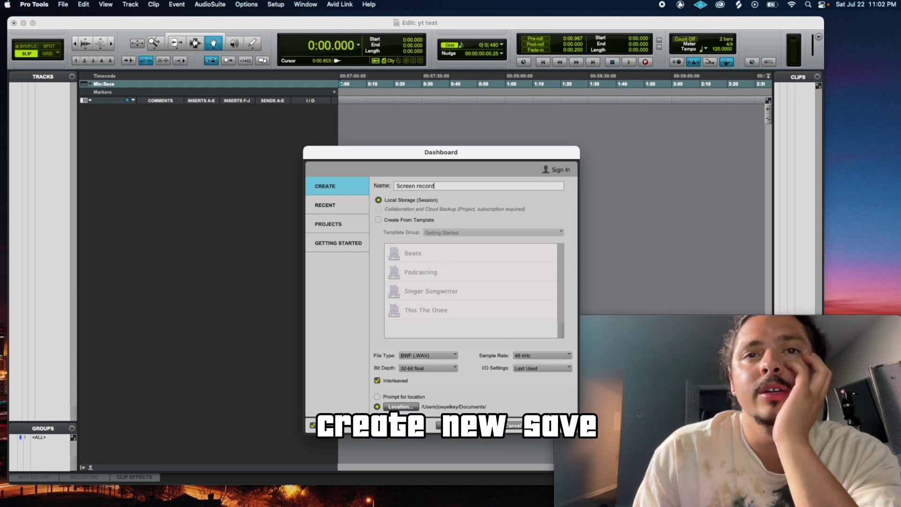
key(Return)
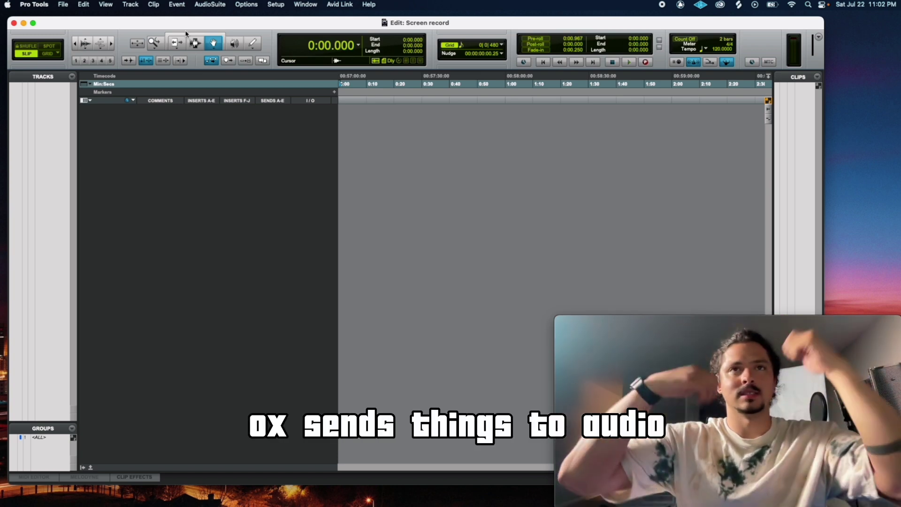
Create 1 mono Audio Track named Vocal through Track > New
click(130, 5)
click(131, 20)
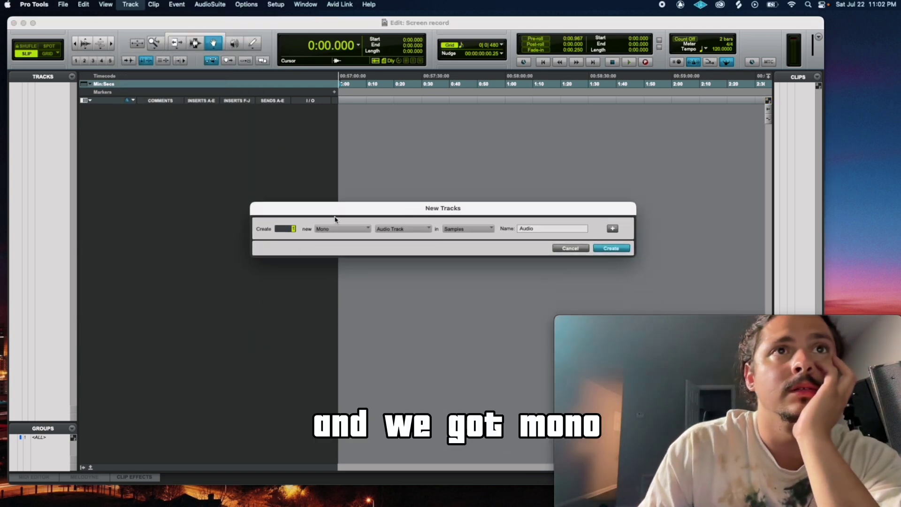
click(366, 230)
click(372, 216)
click(403, 229)
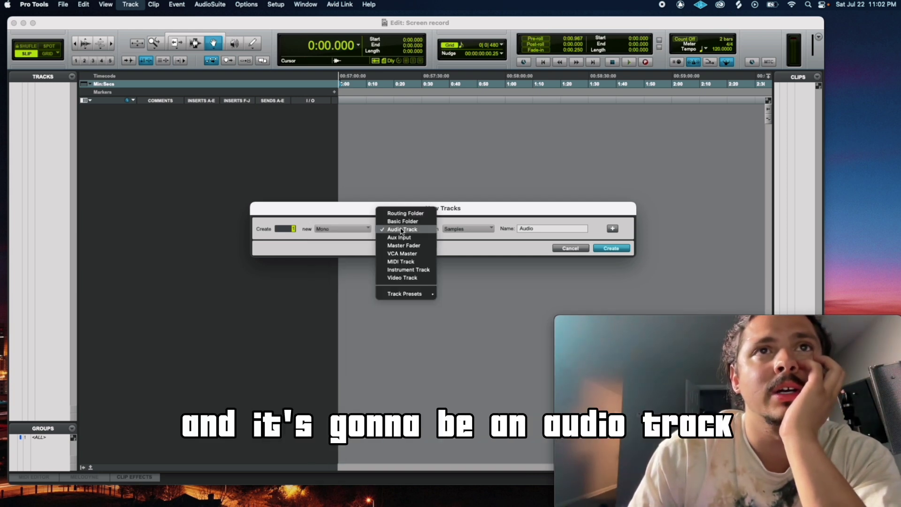
click(402, 230)
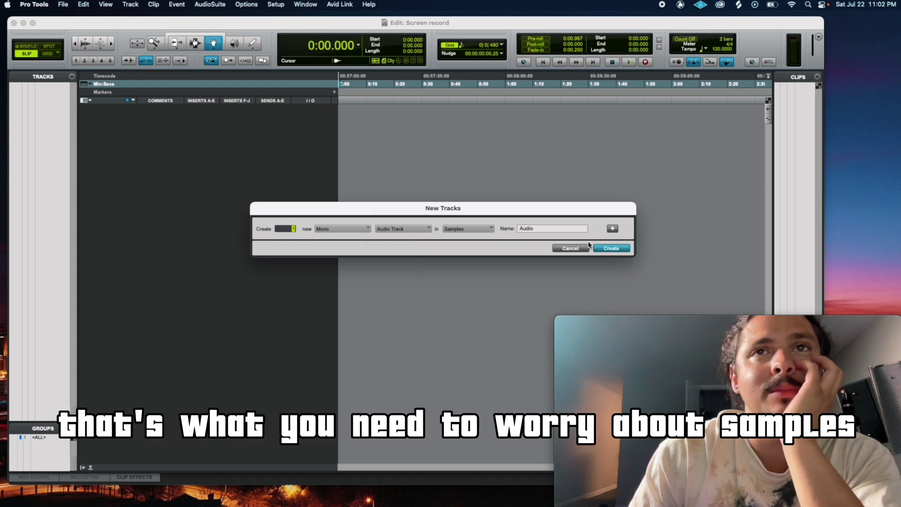
key(BackSpace)
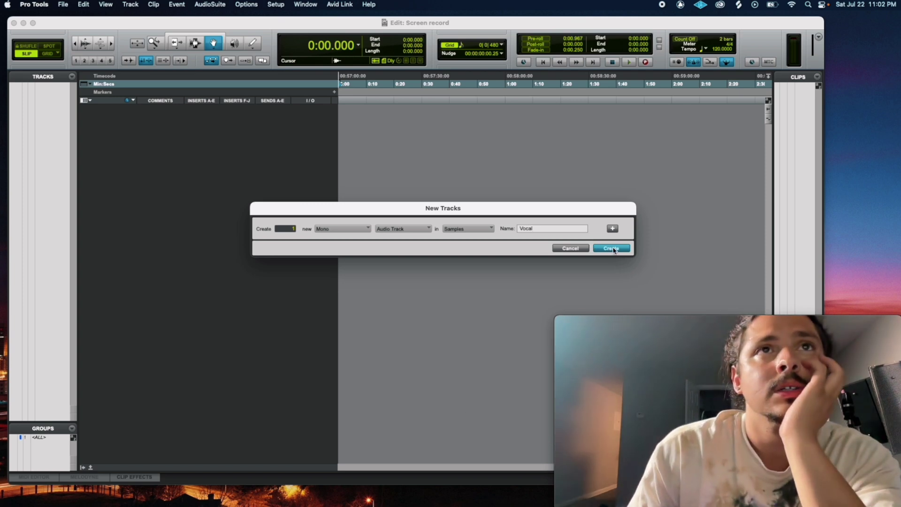
click(612, 248)
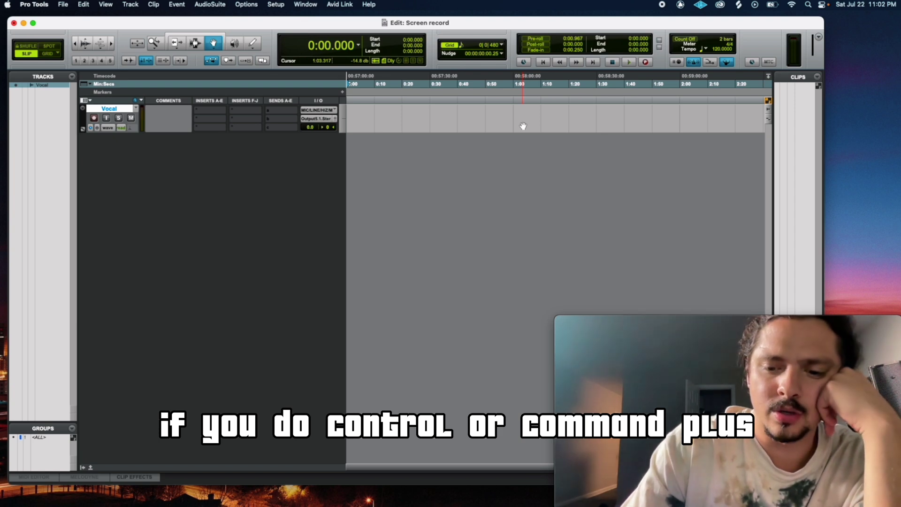
key(super+equal)
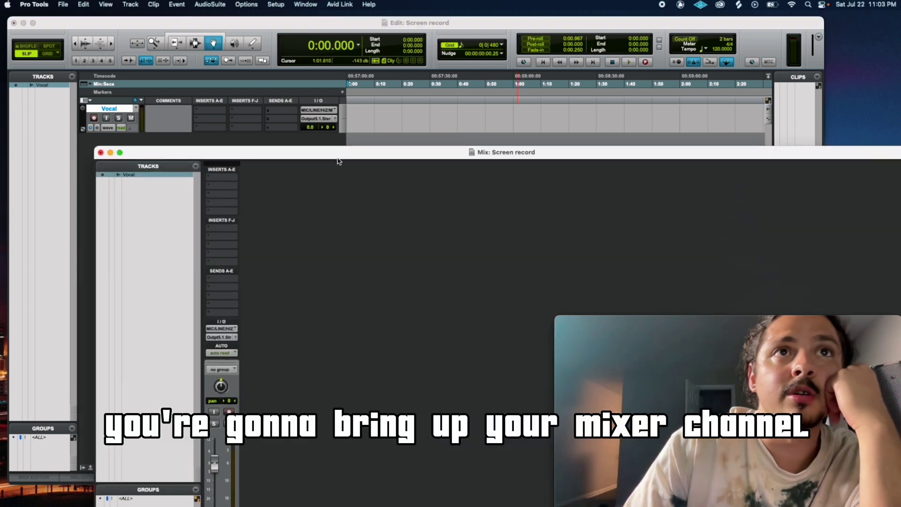
drag(338, 155, 247, 26)
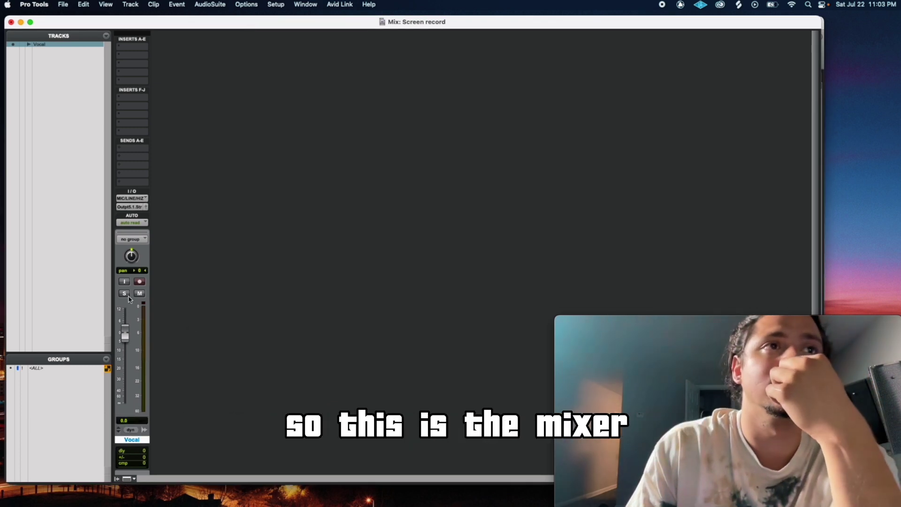
drag(141, 25, 244, 72)
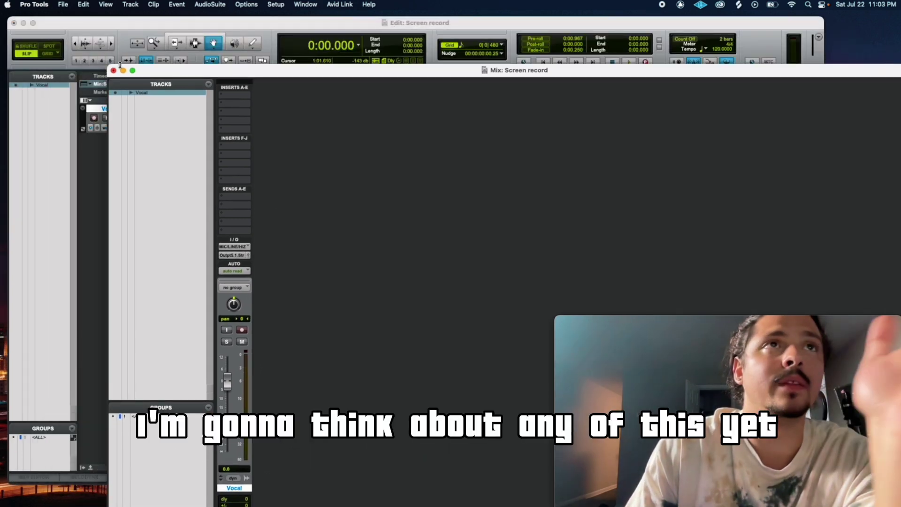
click(123, 71)
click(131, 4)
click(130, 18)
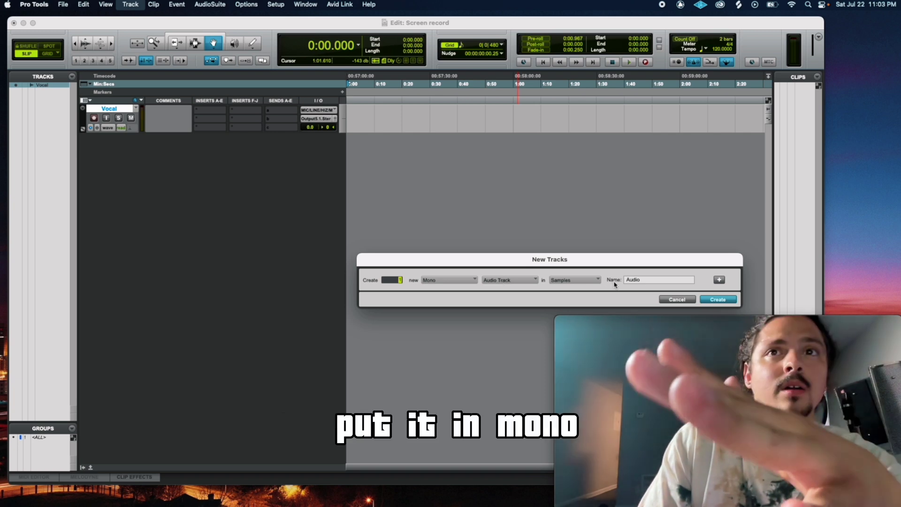
Add 3 stereo Aux Input tracks named PAL, giving PAL 1, PAL 2 and PAL 3
click(676, 299)
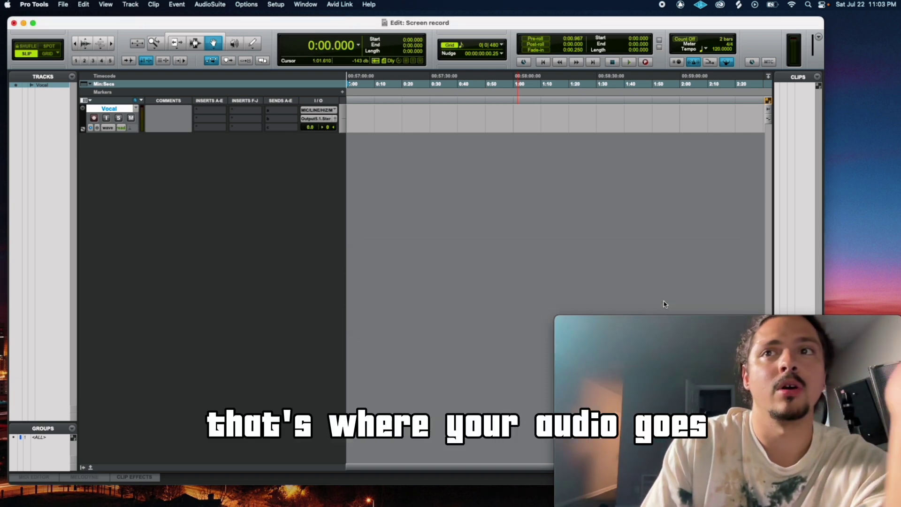
click(130, 5)
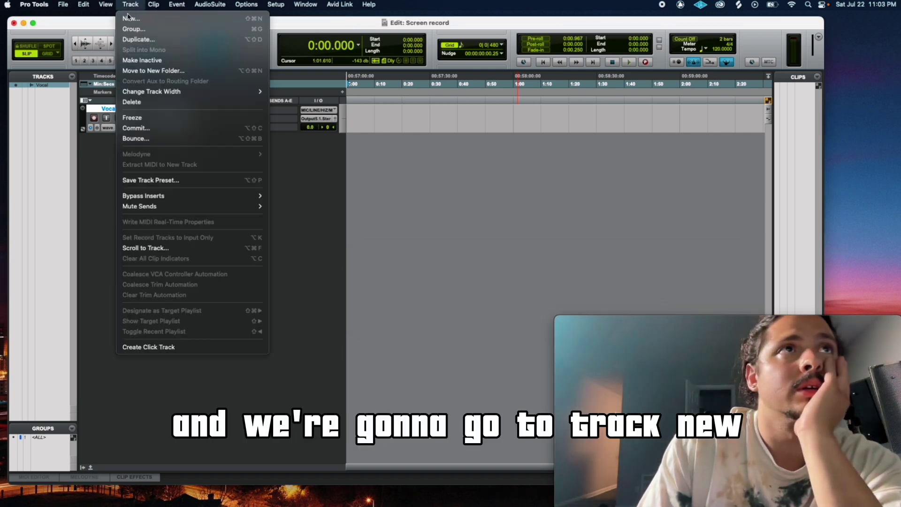
click(130, 18)
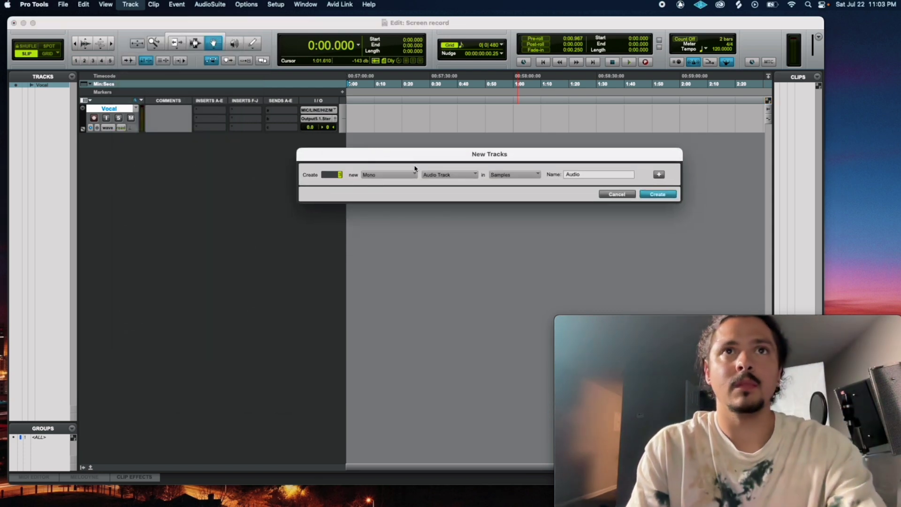
click(433, 174)
click(437, 184)
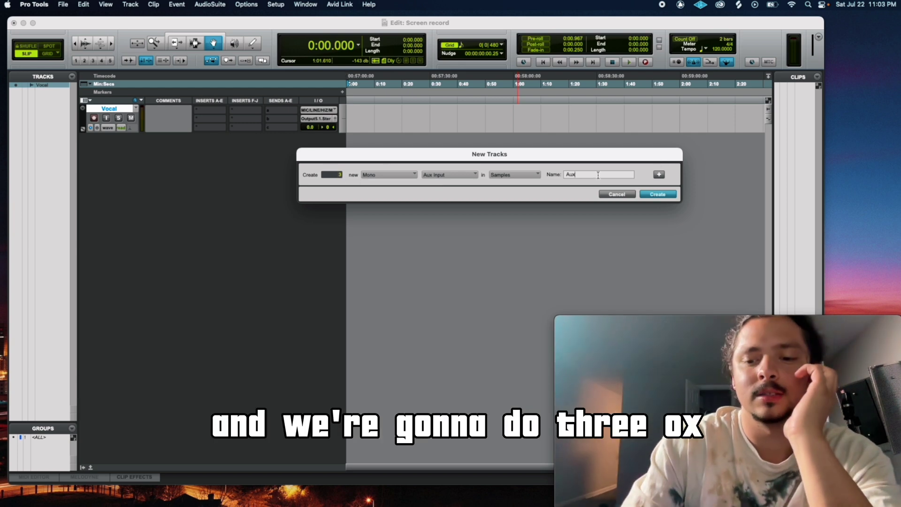
key(BackSpace)
key(BackSpace)
key(BackSpace)
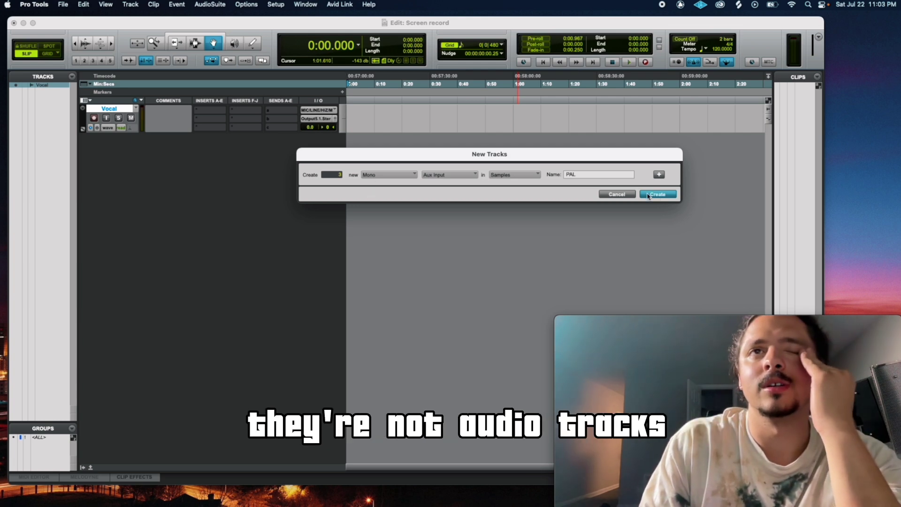
click(390, 174)
click(397, 188)
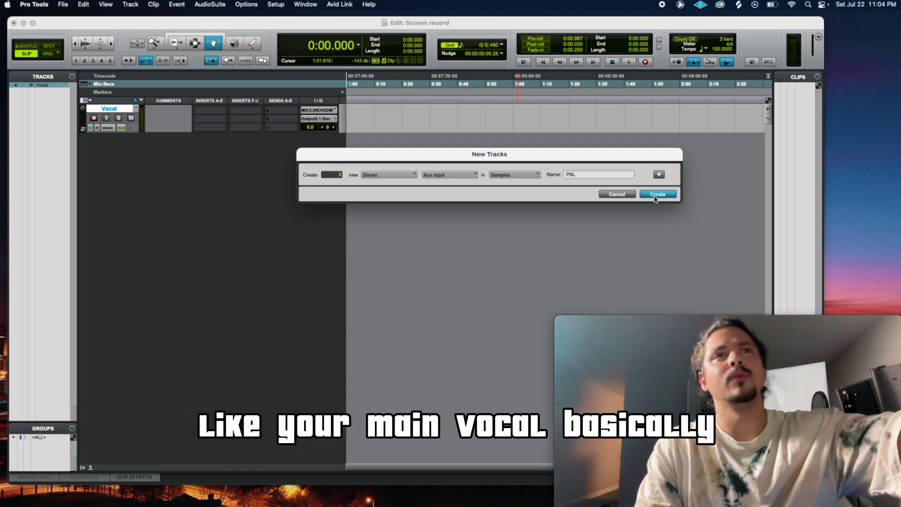
click(656, 194)
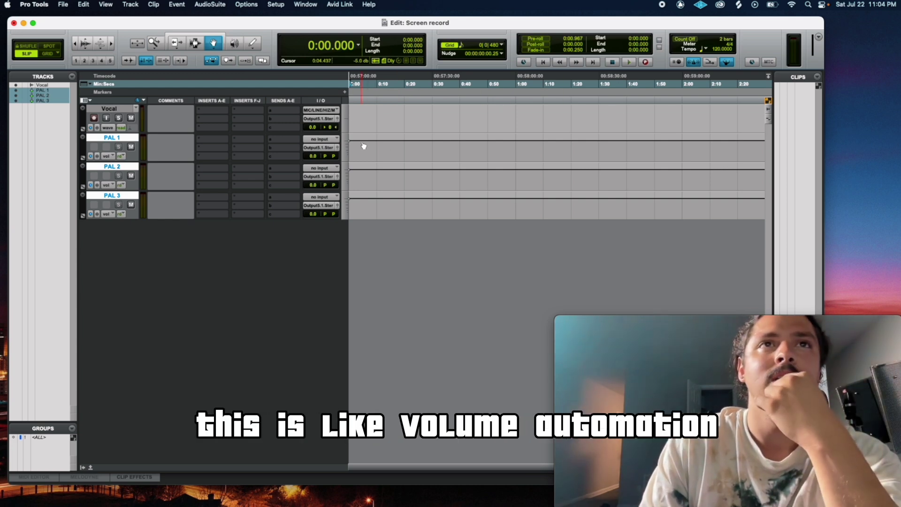
click(395, 141)
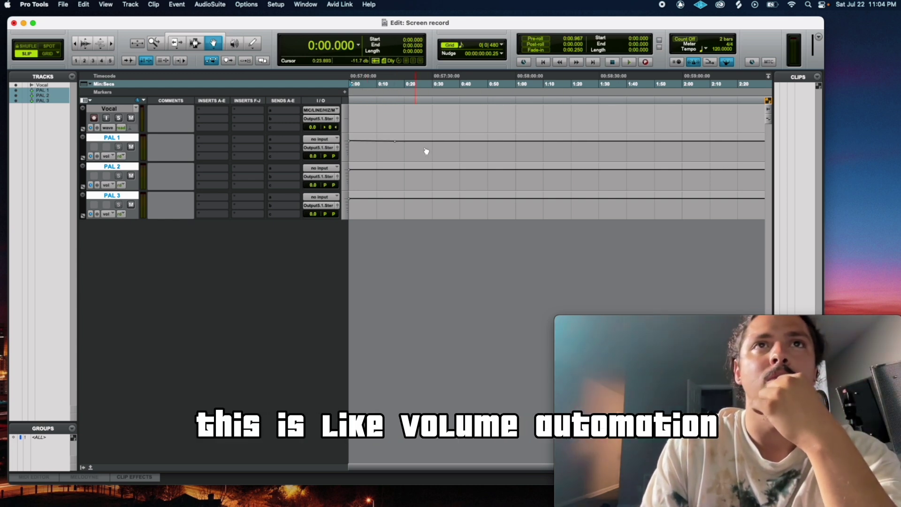
click(469, 142)
drag(431, 147, 431, 141)
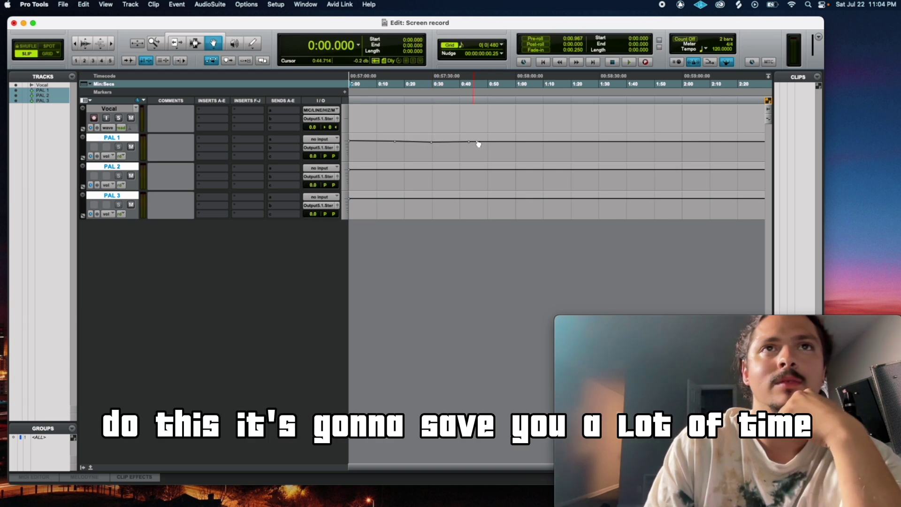
key(super+z)
key(super+z)
key(super+z)
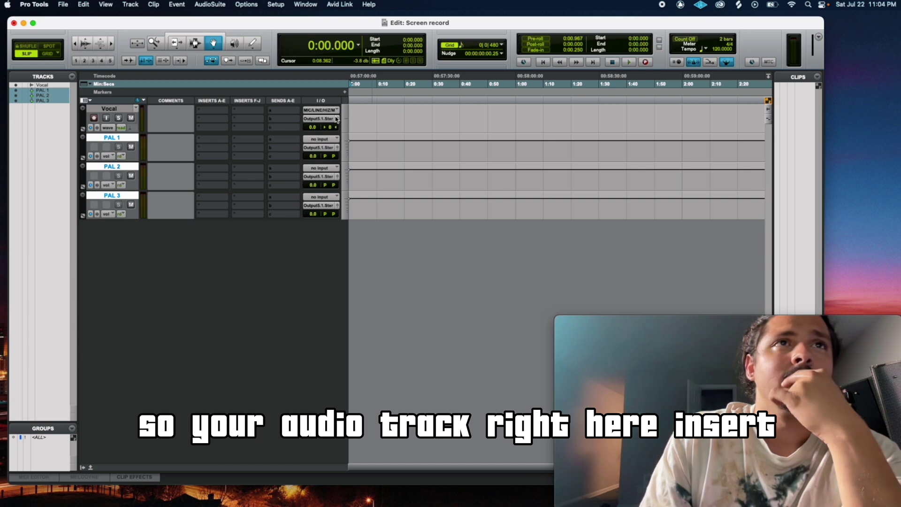
Assign a Vocal send to the REVERB (Stereo) bus from the bus menu 1-128
click(245, 116)
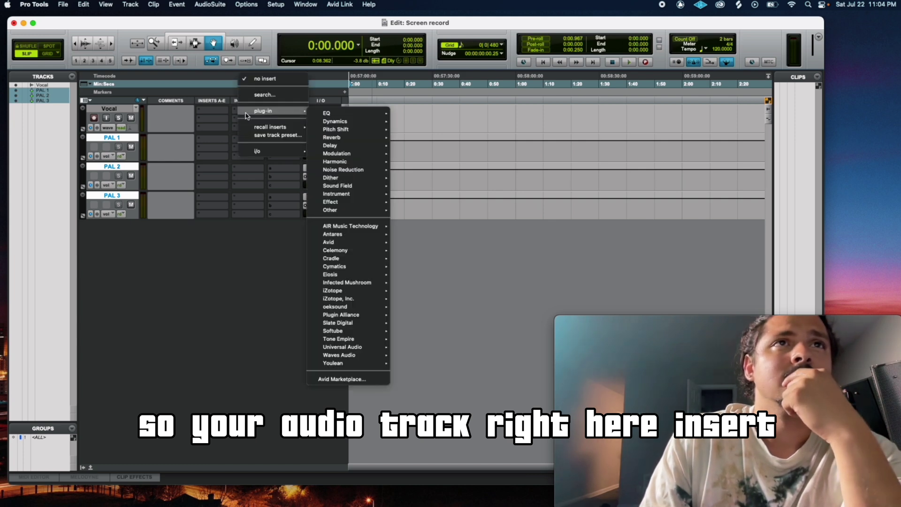
click(265, 116)
click(266, 116)
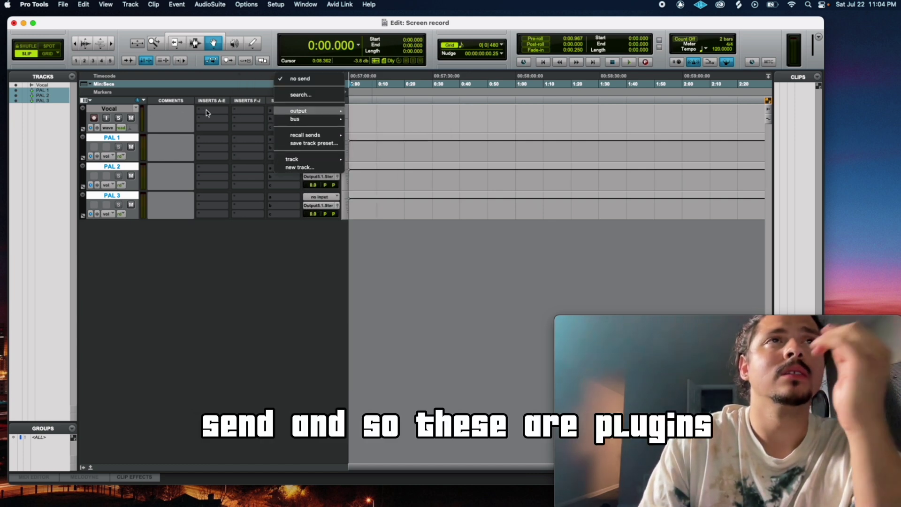
click(217, 114)
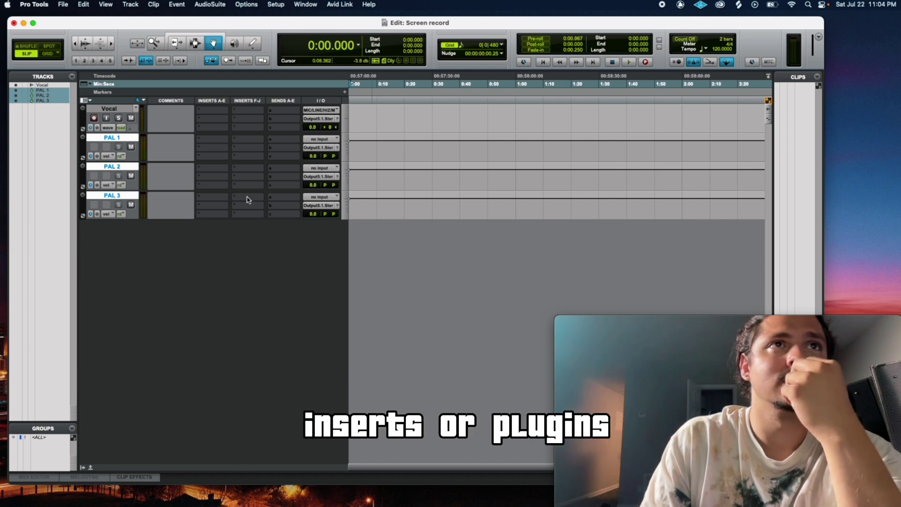
click(283, 110)
mouse_move(284, 111)
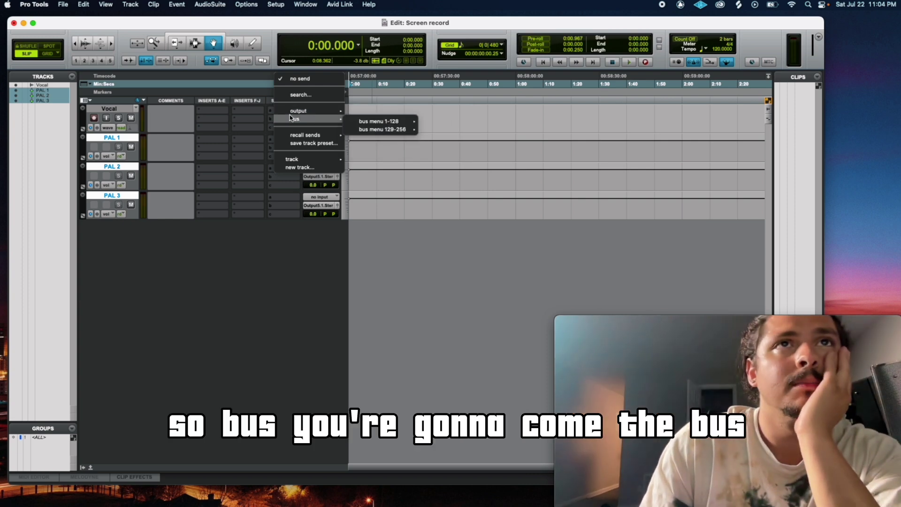
mouse_move(358, 122)
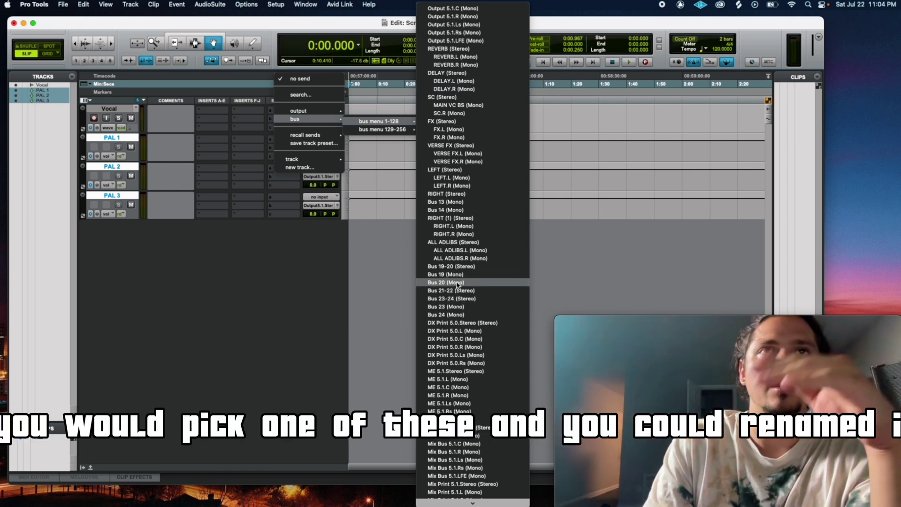
click(460, 51)
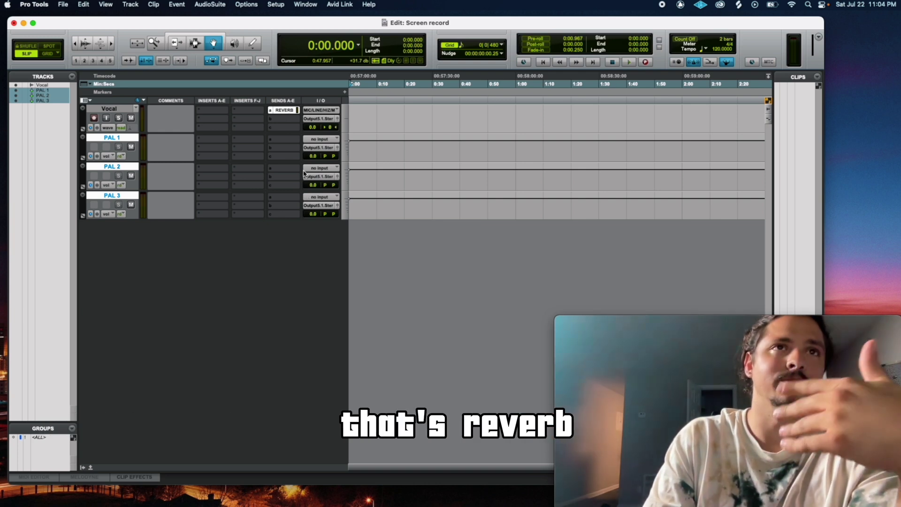
Insert the stereo D-Verb plug-in on PAL 1's first insert slot
click(211, 142)
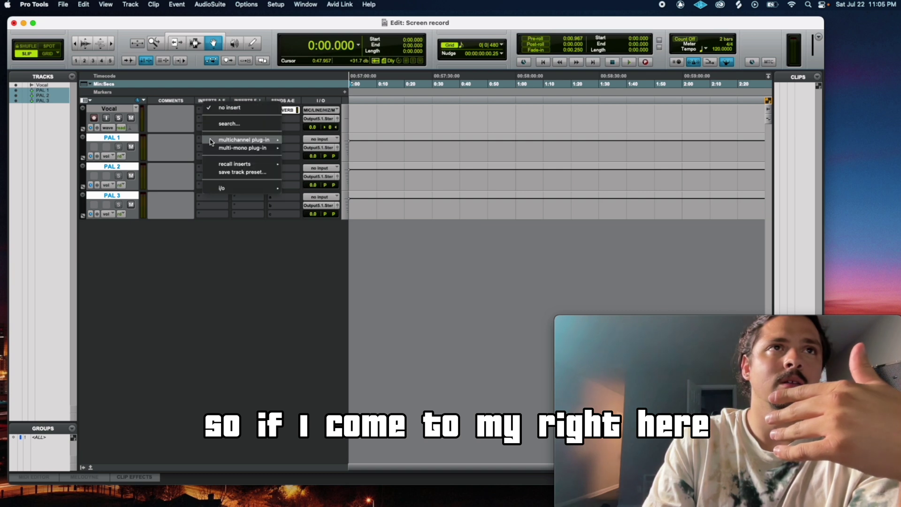
text(d-verb)
click(261, 150)
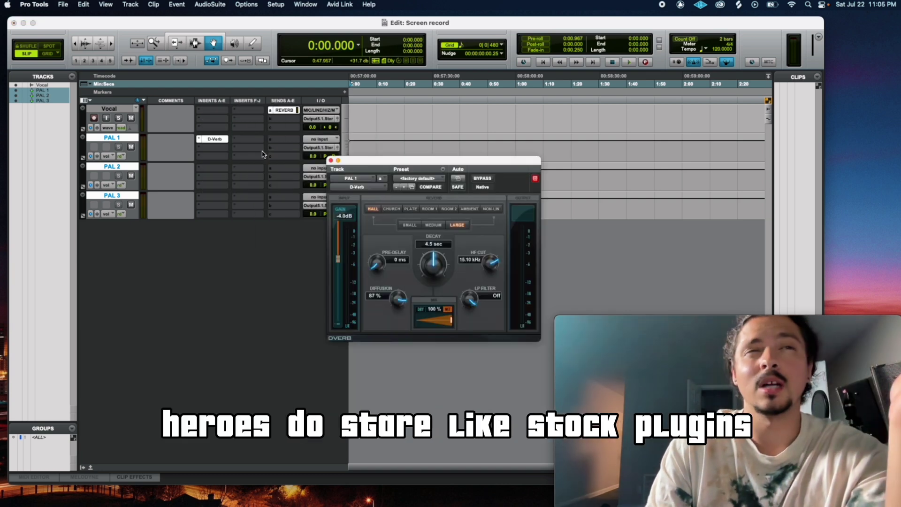
click(331, 161)
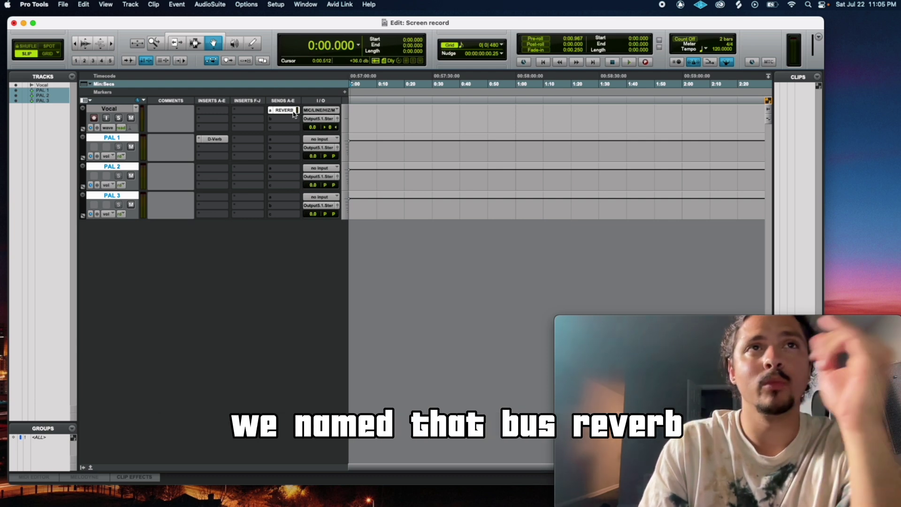
Set PAL 1's input to the REVERB bus
click(335, 140)
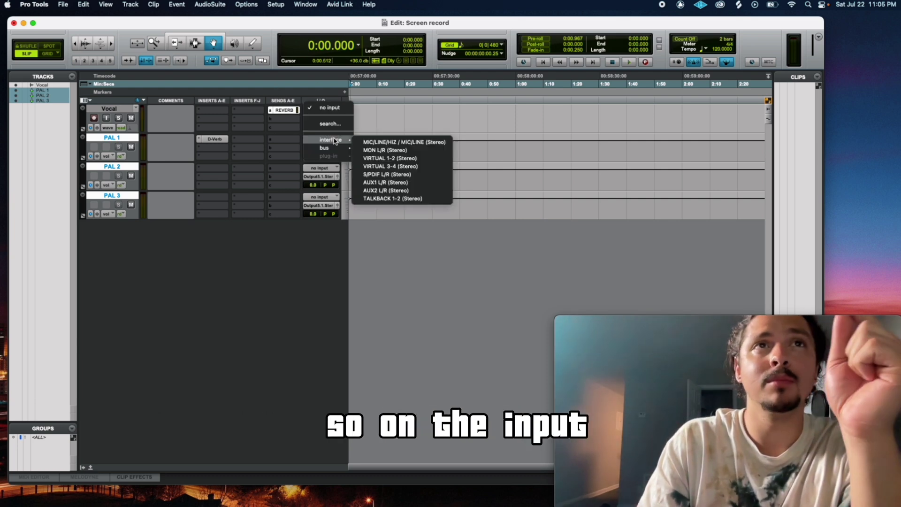
mouse_move(345, 148)
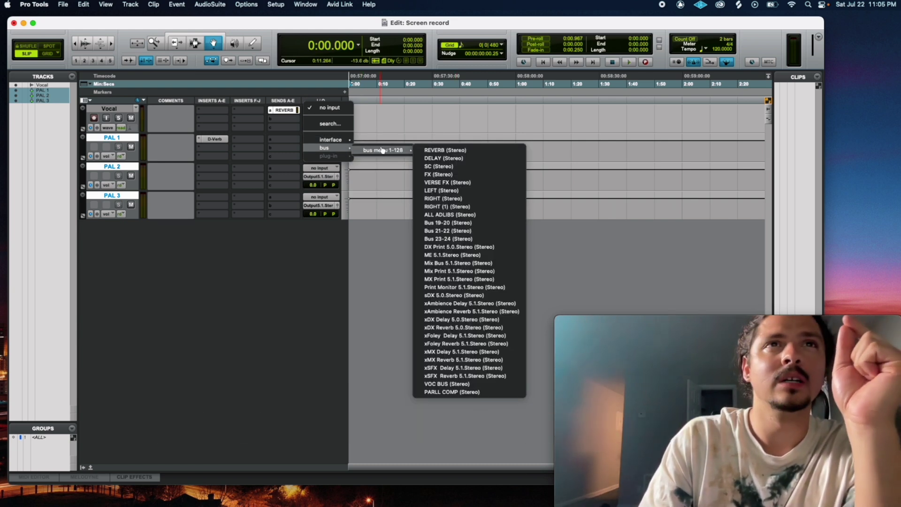
key(Escape)
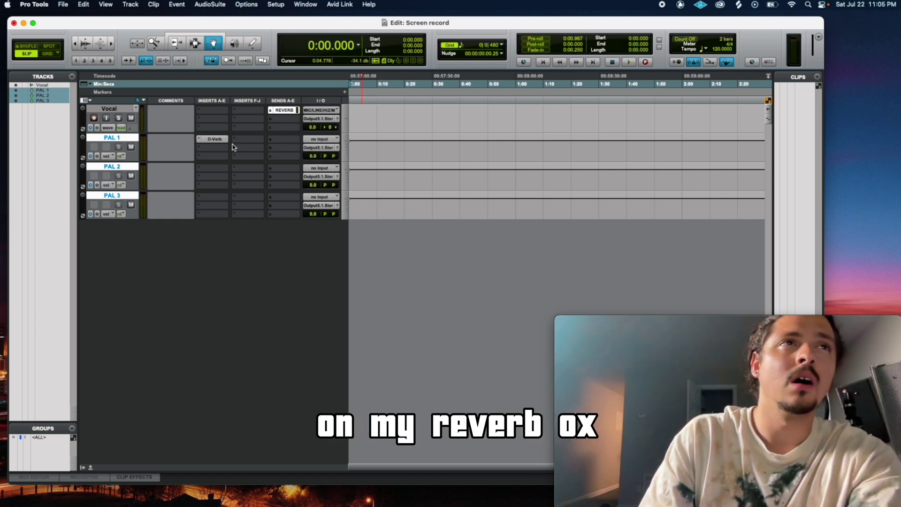
click(322, 139)
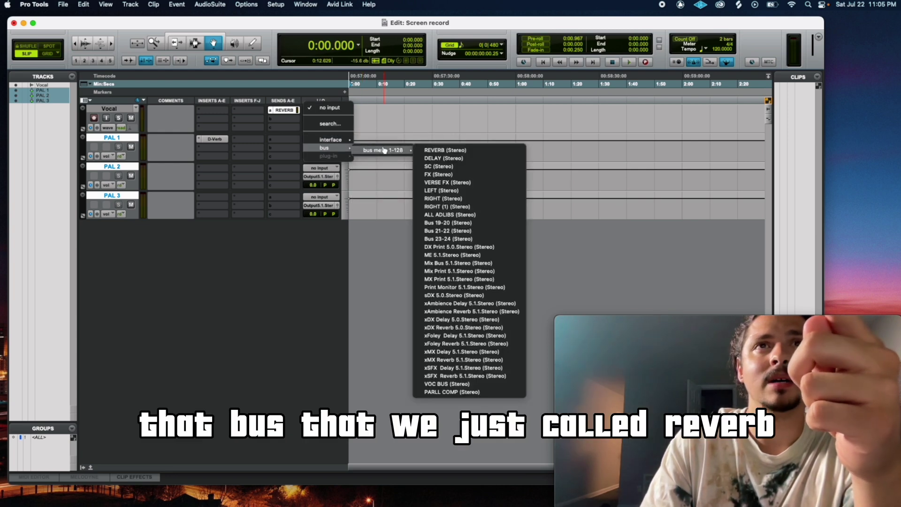
click(442, 151)
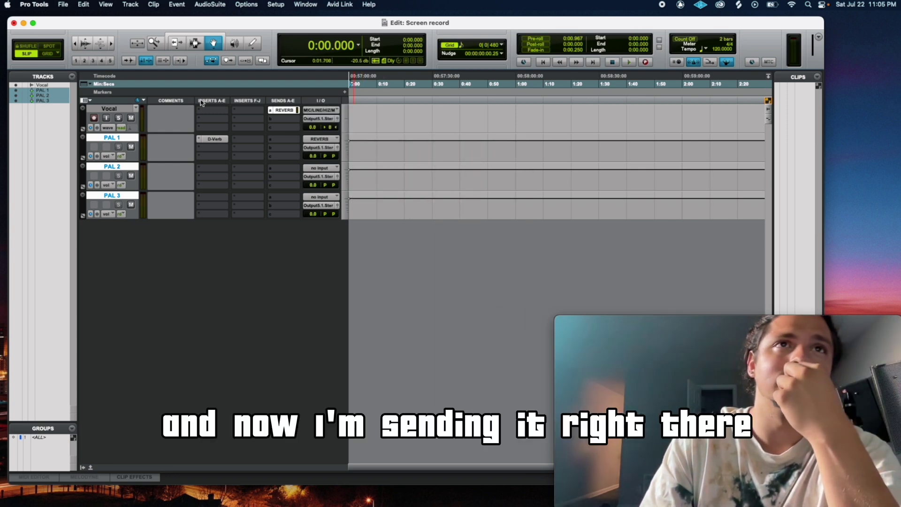
Change the PAL 1 aux track's name to REVERB, correcting a typo first
double_click(114, 139)
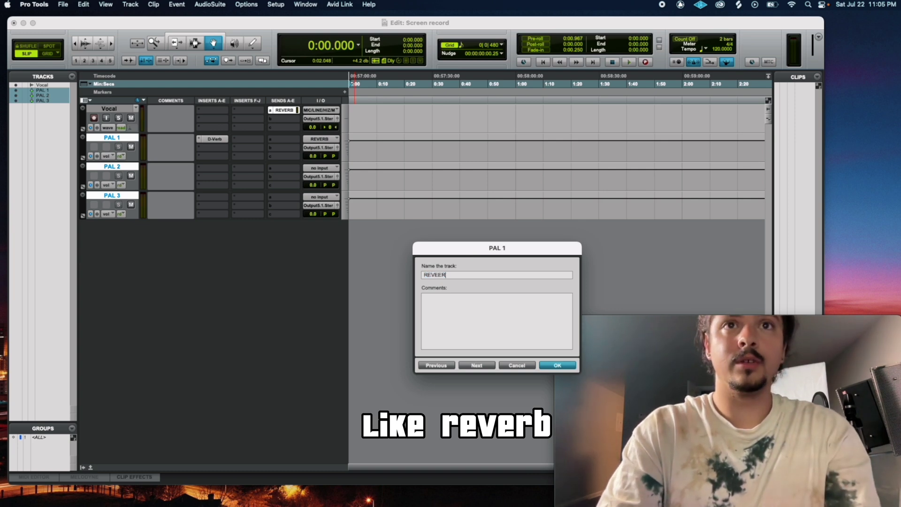
key(BackSpace)
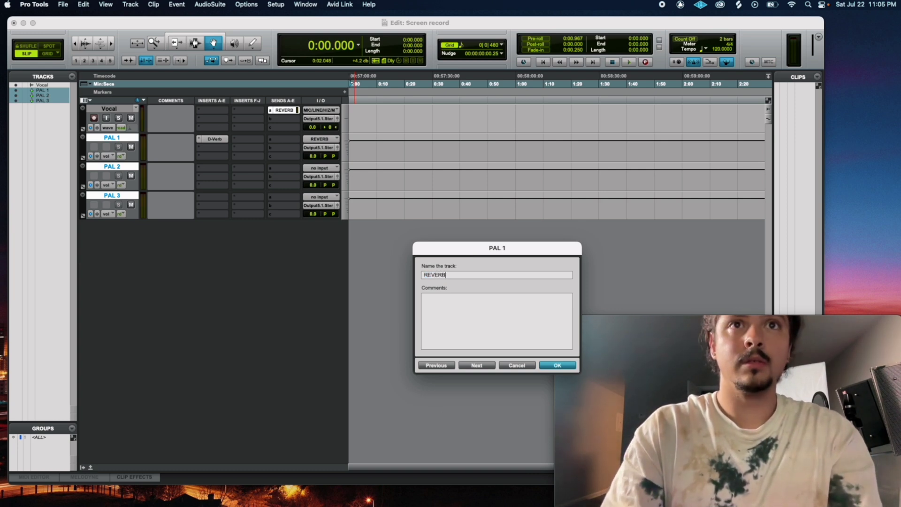
key(Return)
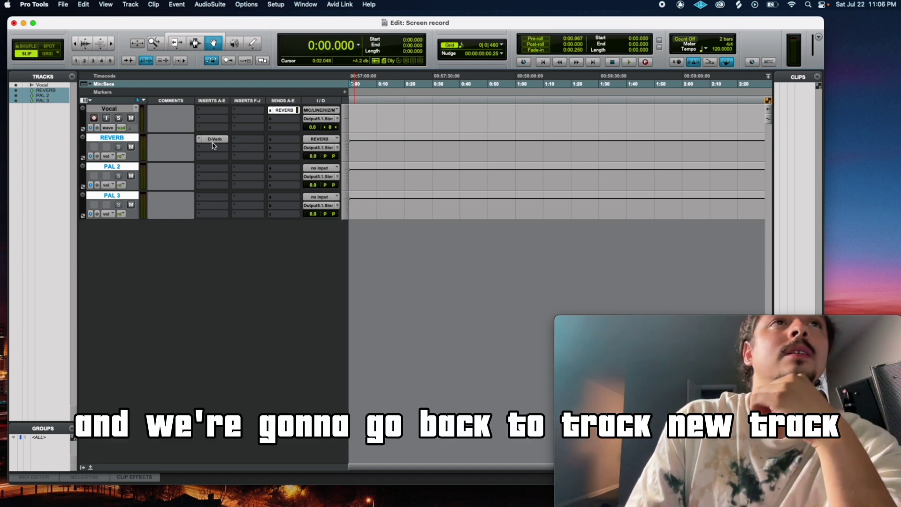
Create a mono audio track named REC and drag it above Vocal to the top
click(136, 6)
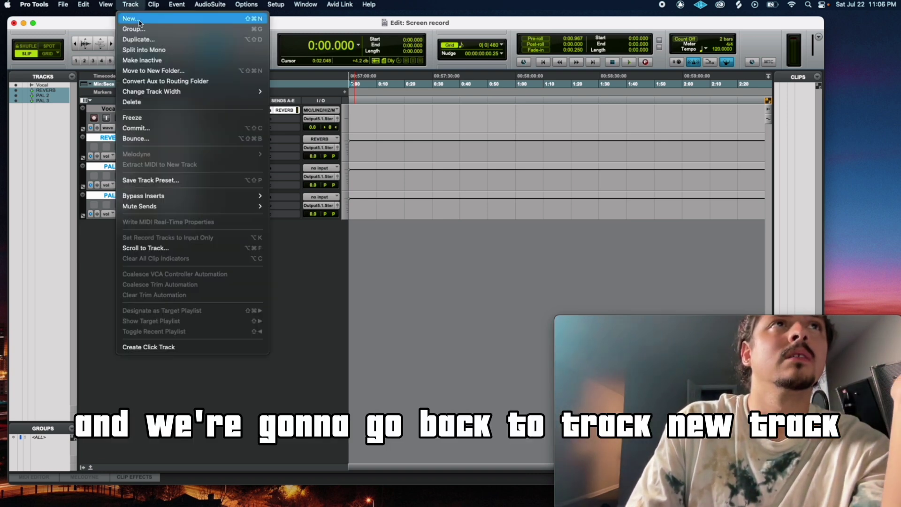
click(138, 21)
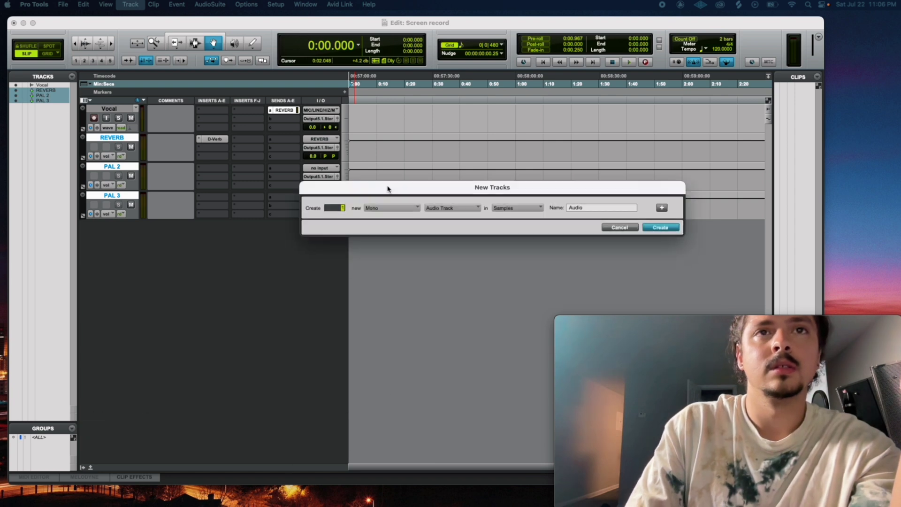
click(448, 203)
click(447, 202)
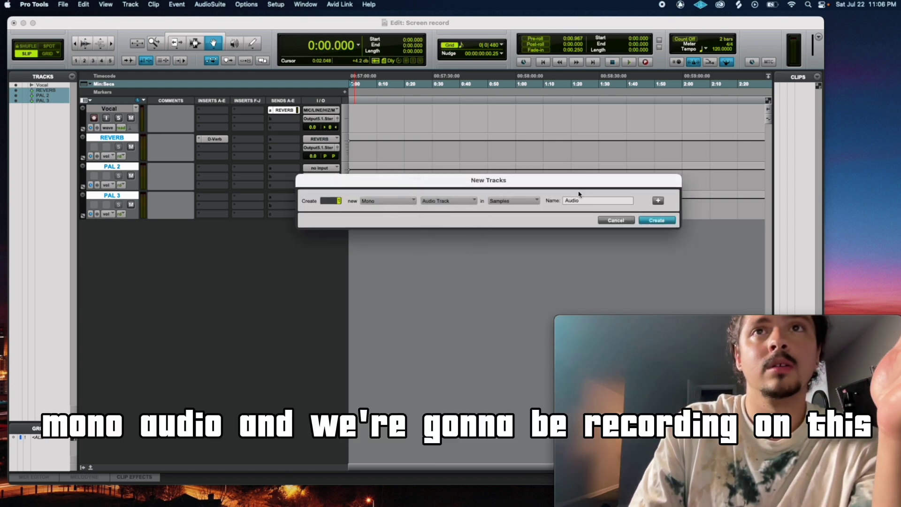
key(BackSpace)
key(BackSpace)
key(BackSpace)
key(BackSpace)
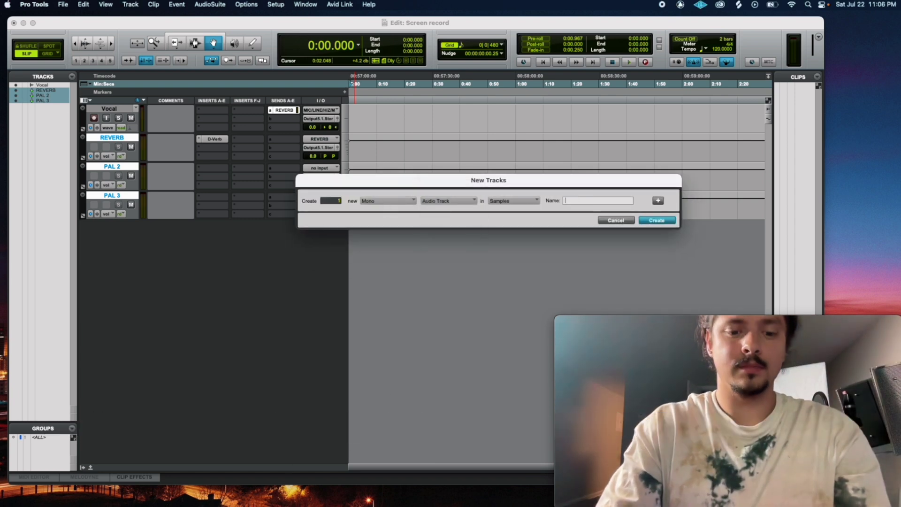
text(RECX)
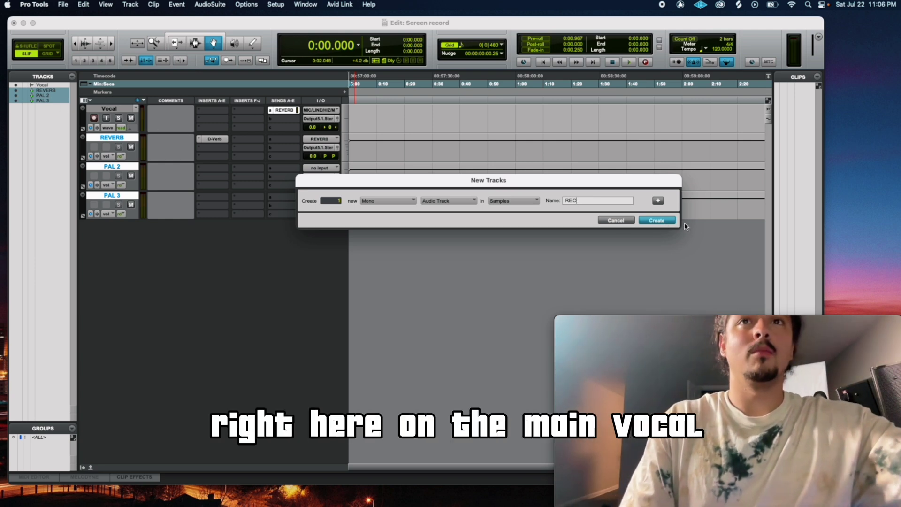
click(656, 220)
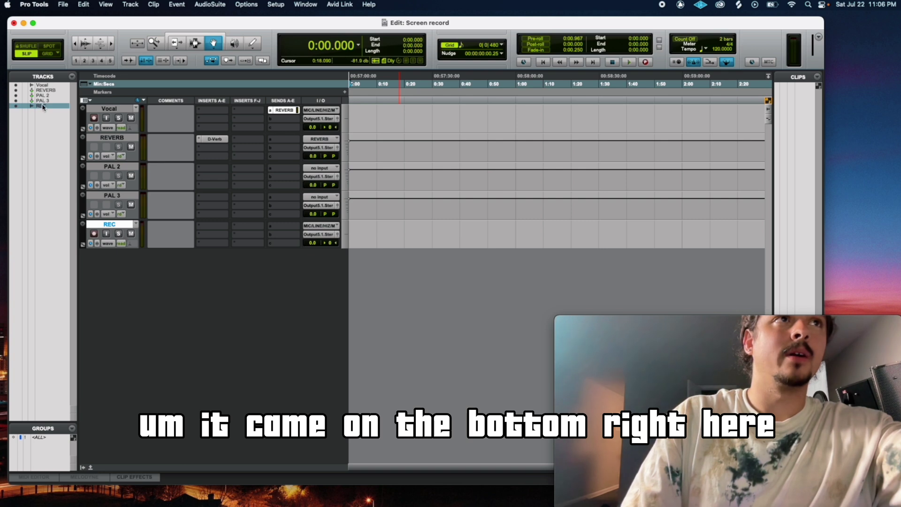
drag(44, 94, 44, 85)
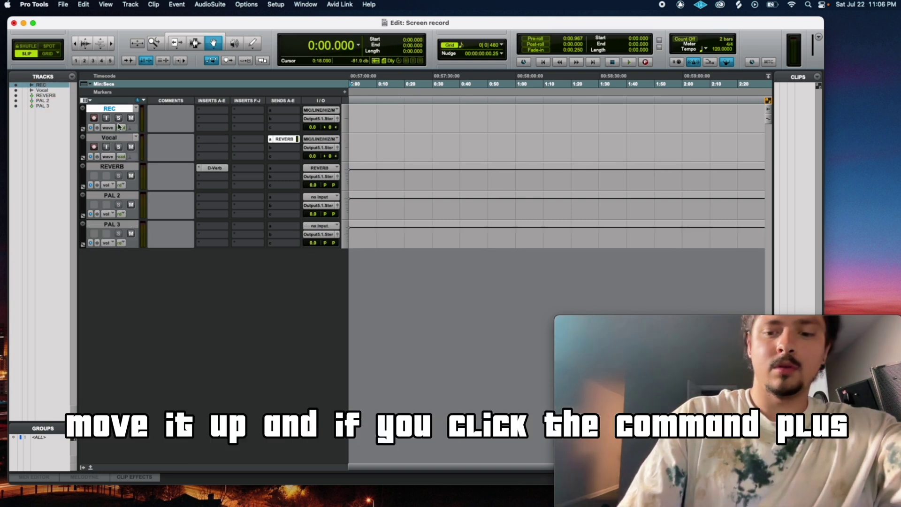
Give the REC track a red colour from the Mix window's Color Palette, then return to Edit
key(super+equal)
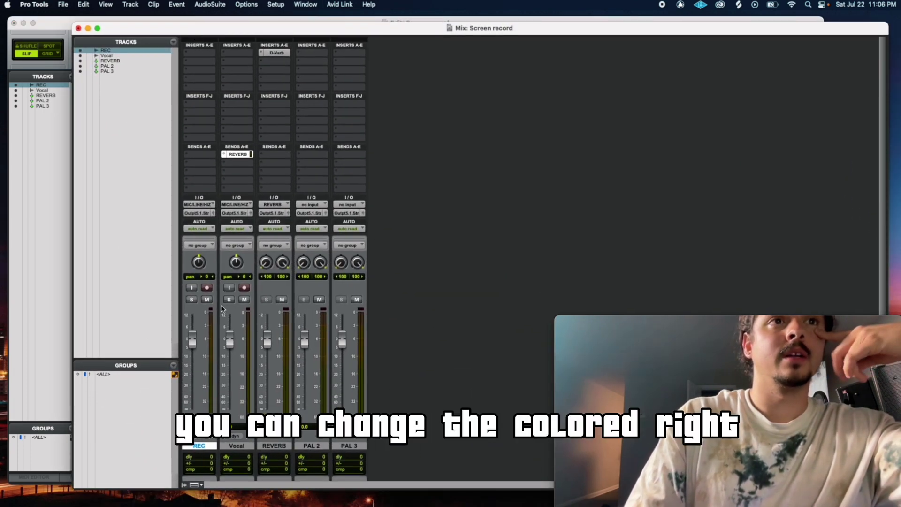
scroll(220, 375, down, 3)
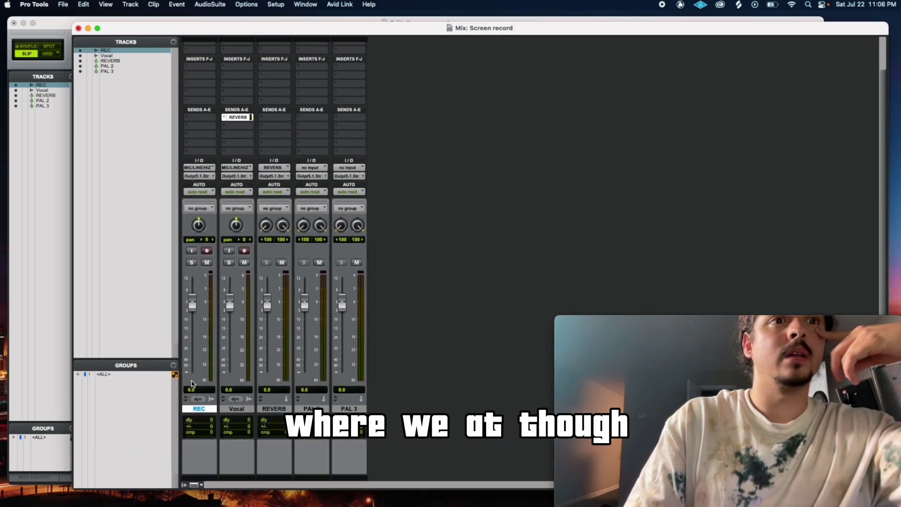
double_click(201, 478)
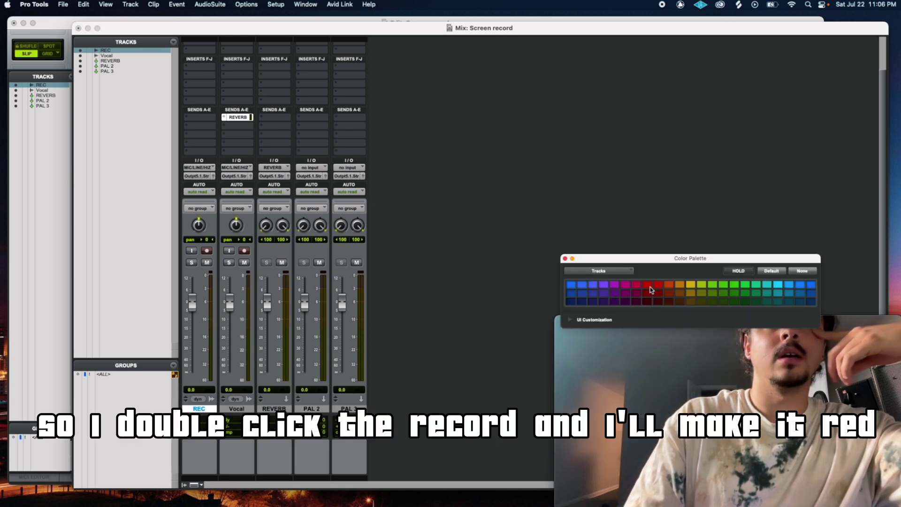
click(647, 285)
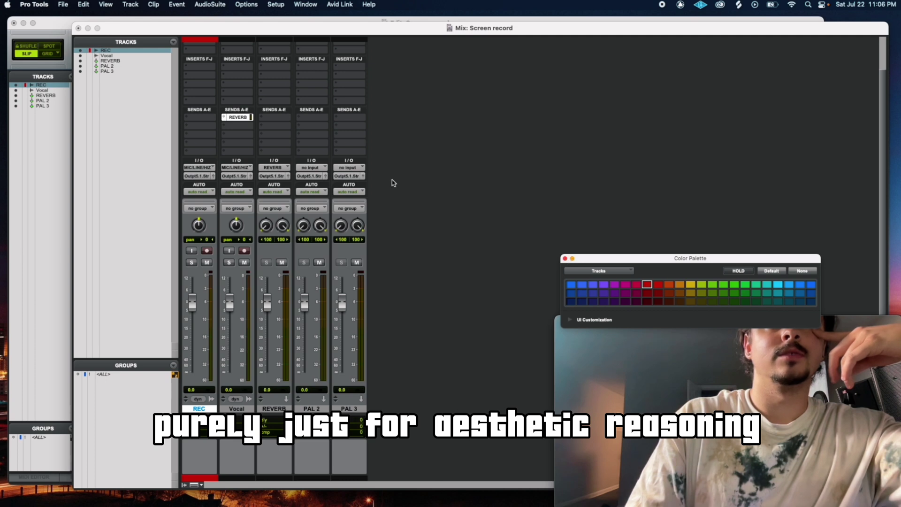
click(71, 50)
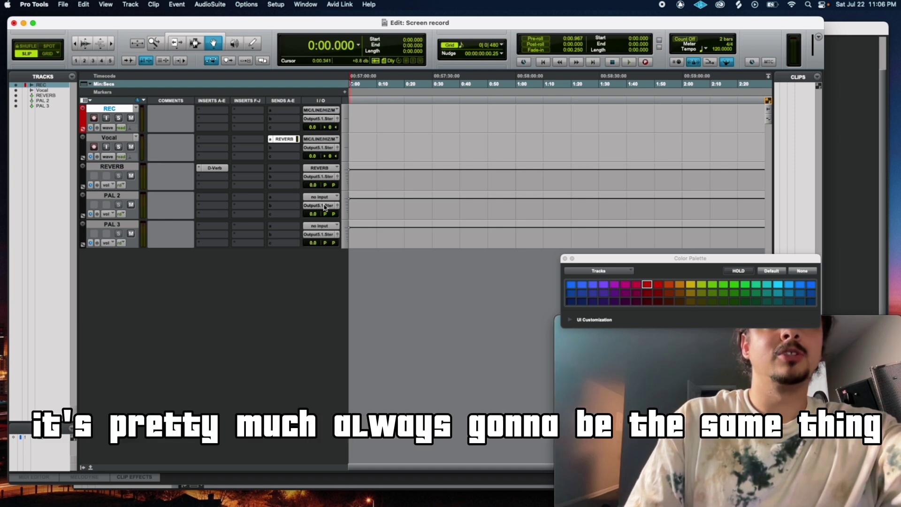
click(320, 123)
mouse_move(326, 120)
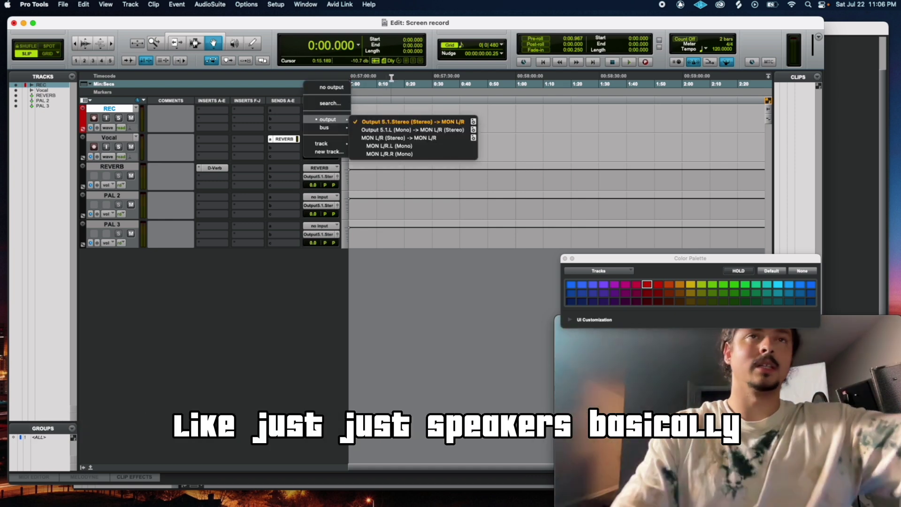
click(397, 122)
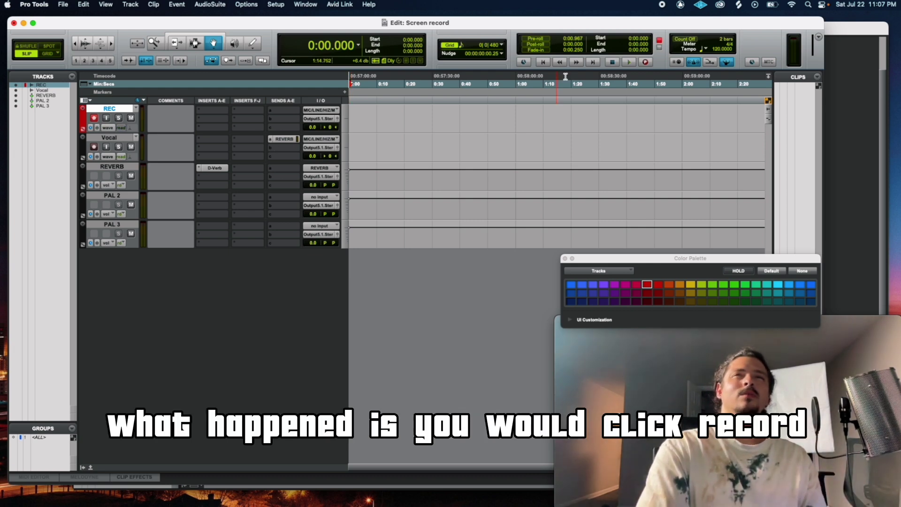
click(647, 61)
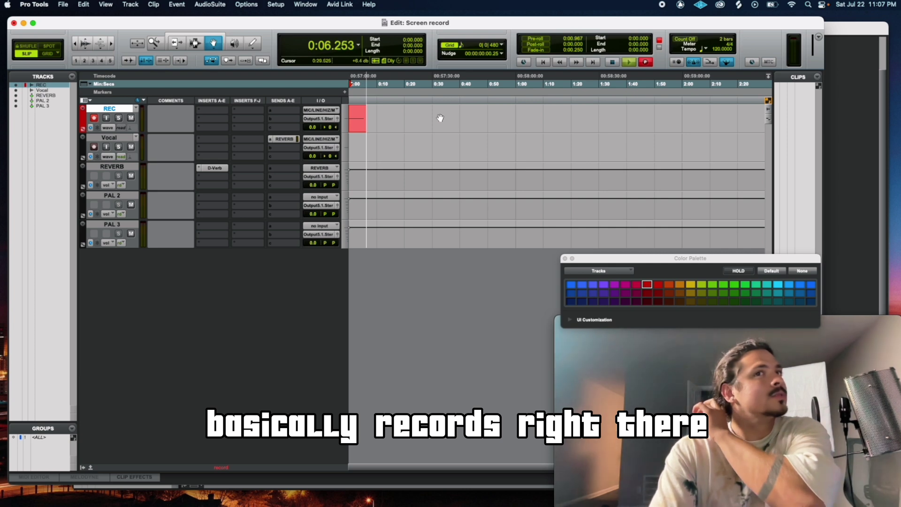
key(space)
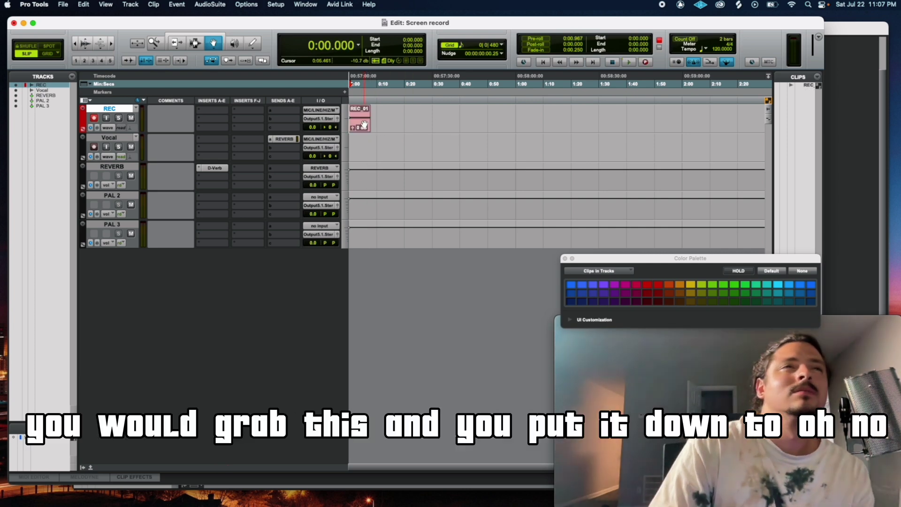
drag(364, 124, 364, 153)
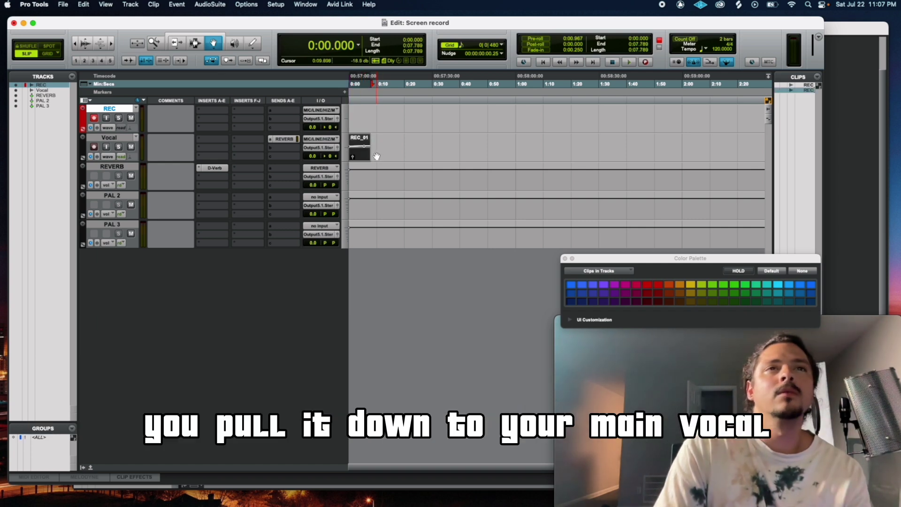
click(220, 169)
click(331, 161)
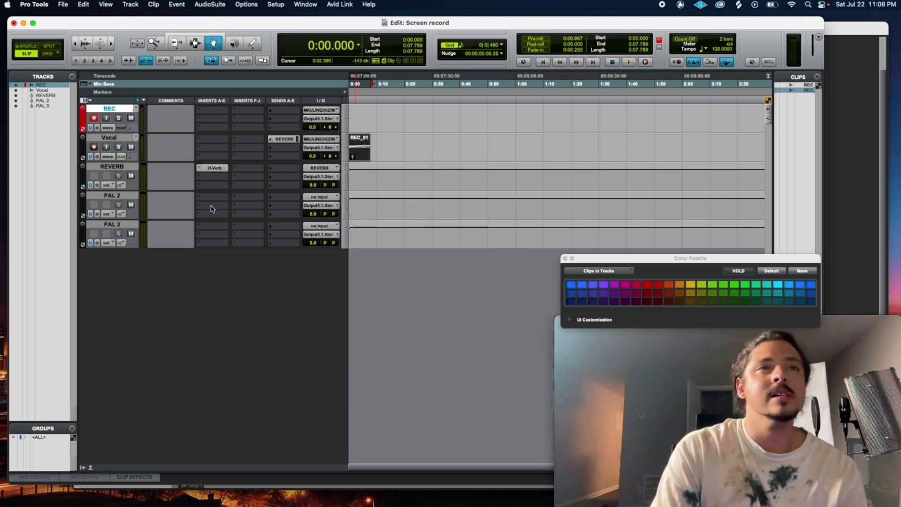
Rename the PAL 2 track to DELAY
click(112, 196)
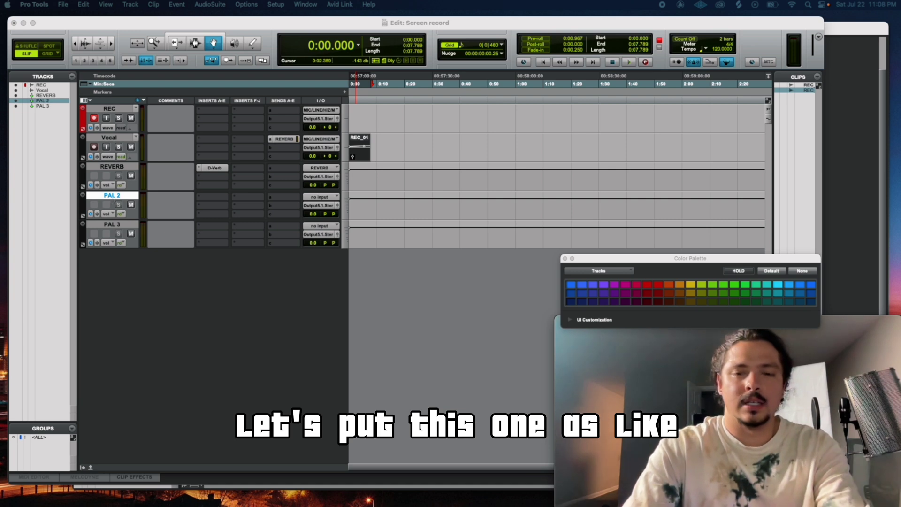
double_click(113, 195)
text(DELAY)
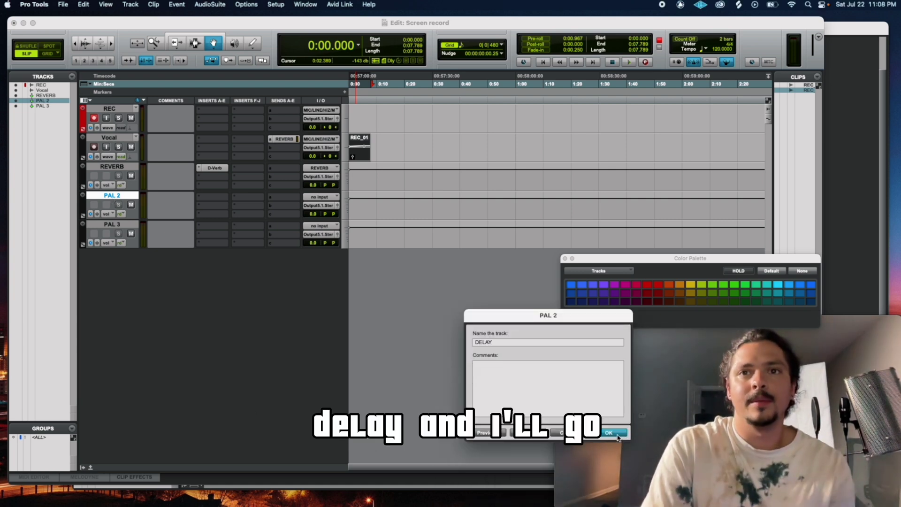
key(Return)
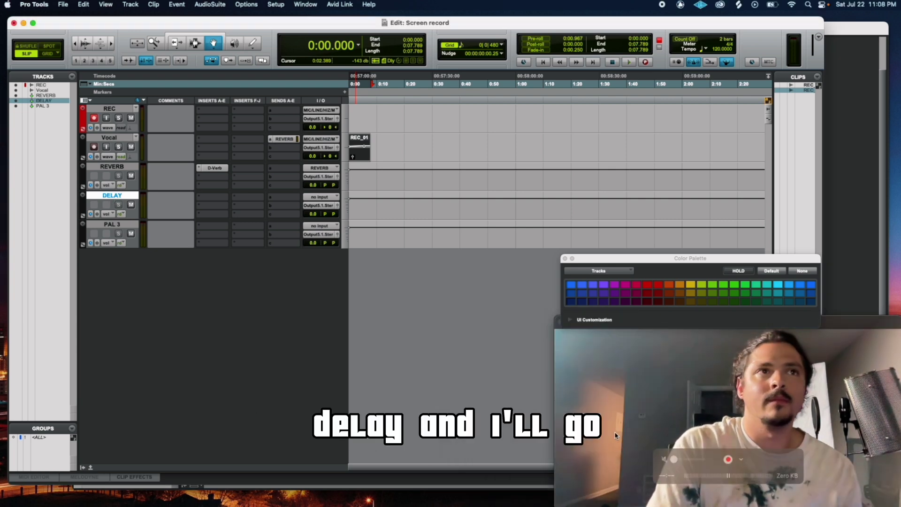
Insert the stereo H-Delay plug-in on the DELAY track
click(215, 203)
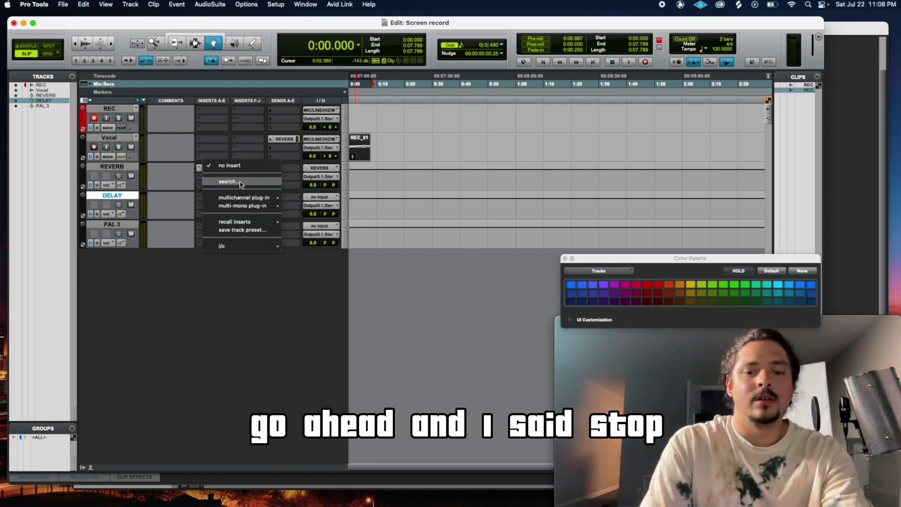
click(241, 185)
text(h-)
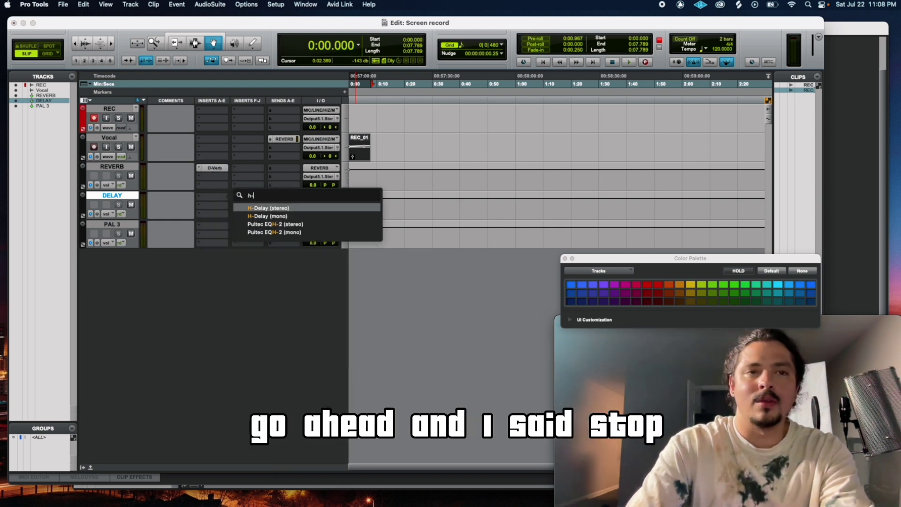
click(279, 209)
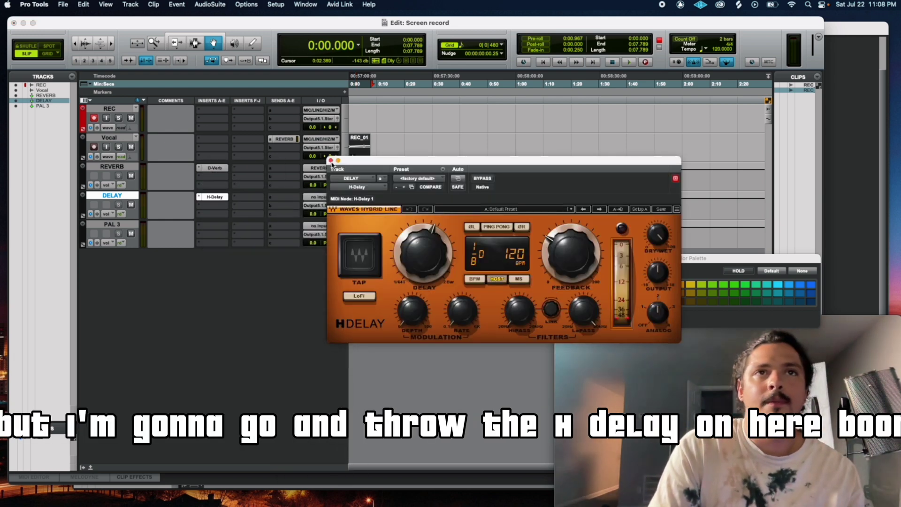
click(331, 160)
Route a second Vocal send to the DELAY (Stereo) bus
click(281, 152)
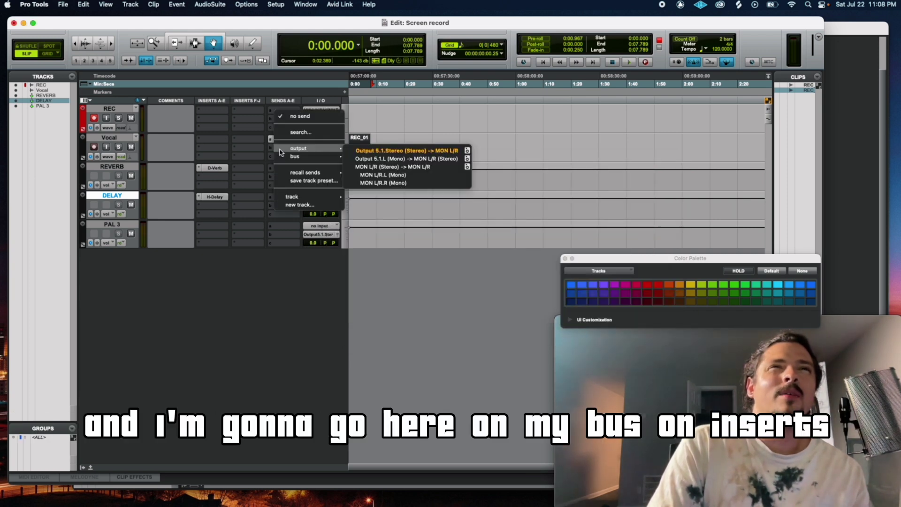
mouse_move(295, 159)
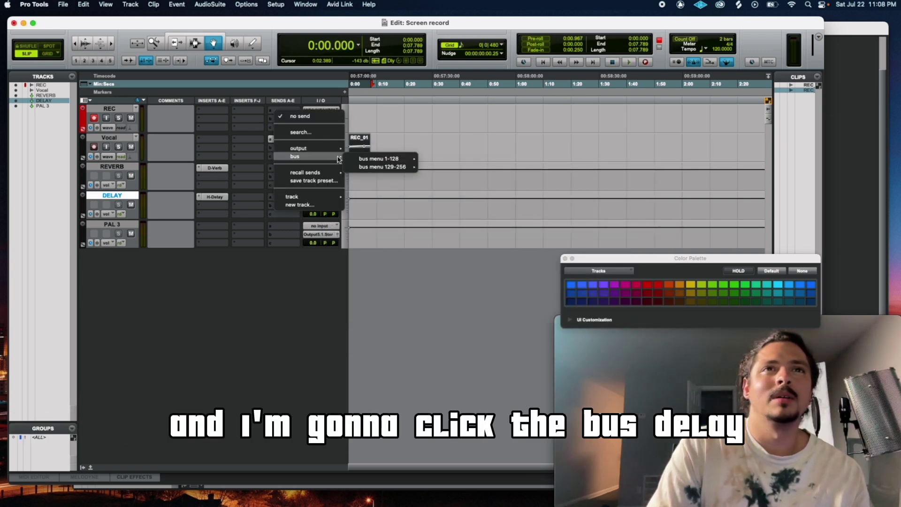
mouse_move(390, 159)
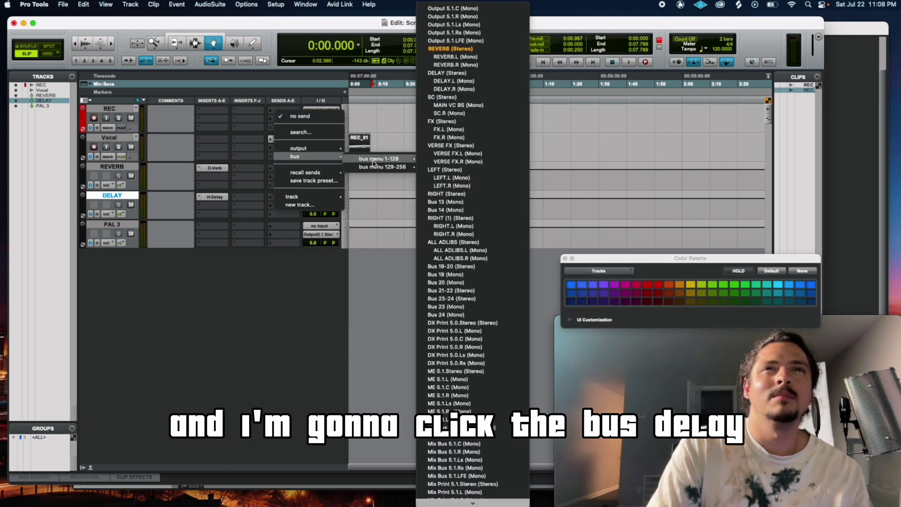
click(468, 75)
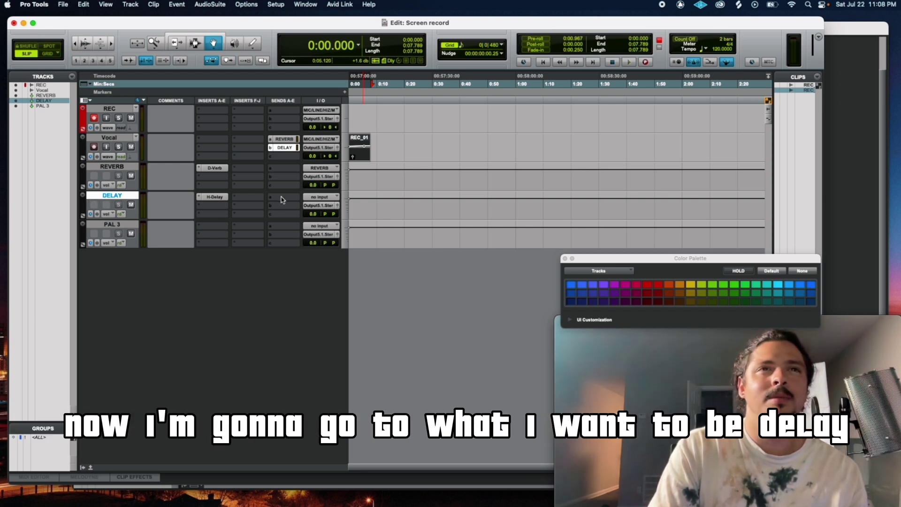
Set the DELAY track's input to the DELAY (Stereo) bus
click(319, 196)
mouse_move(323, 205)
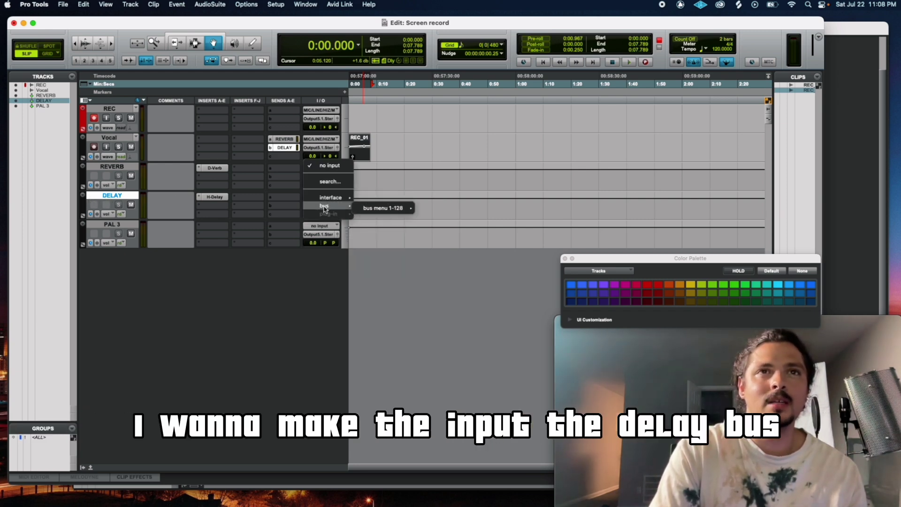
mouse_move(382, 208)
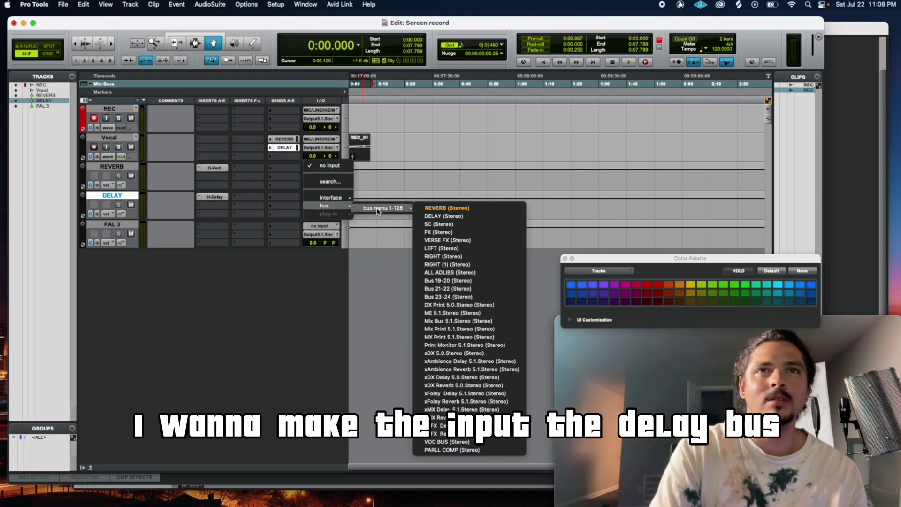
click(451, 216)
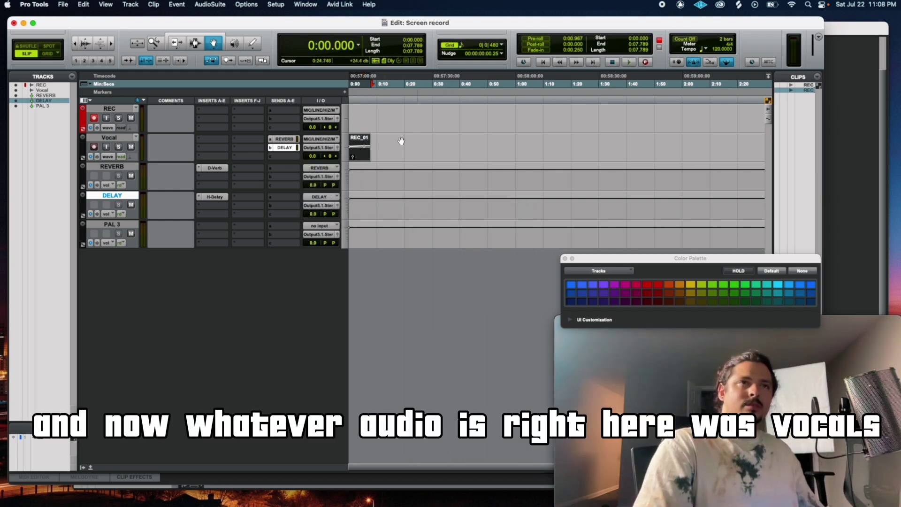
Set the DELAY track's H-Delay plug-in to a 1/4-note delay time
click(221, 198)
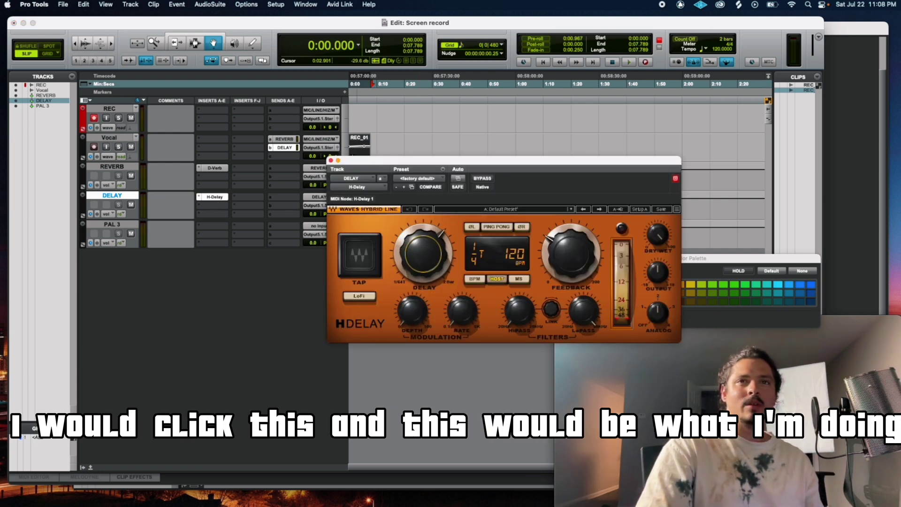
mouse_move(573, 242)
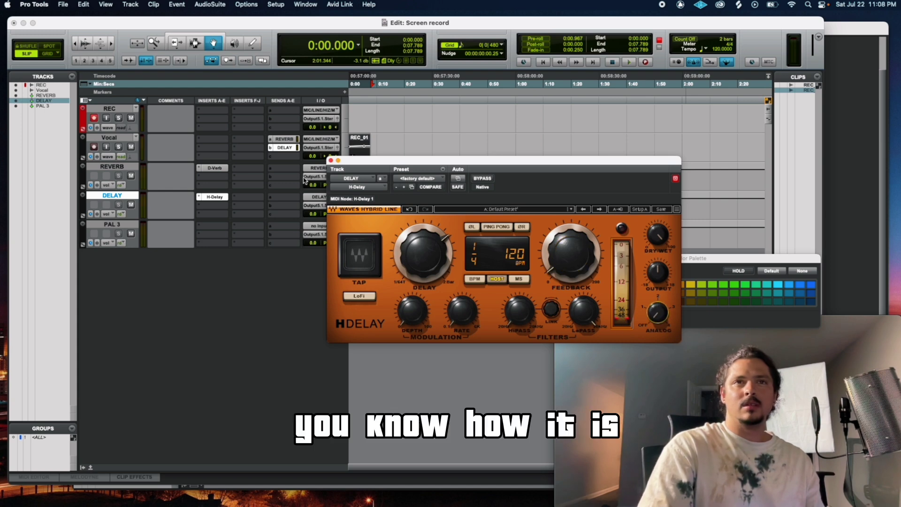
click(331, 160)
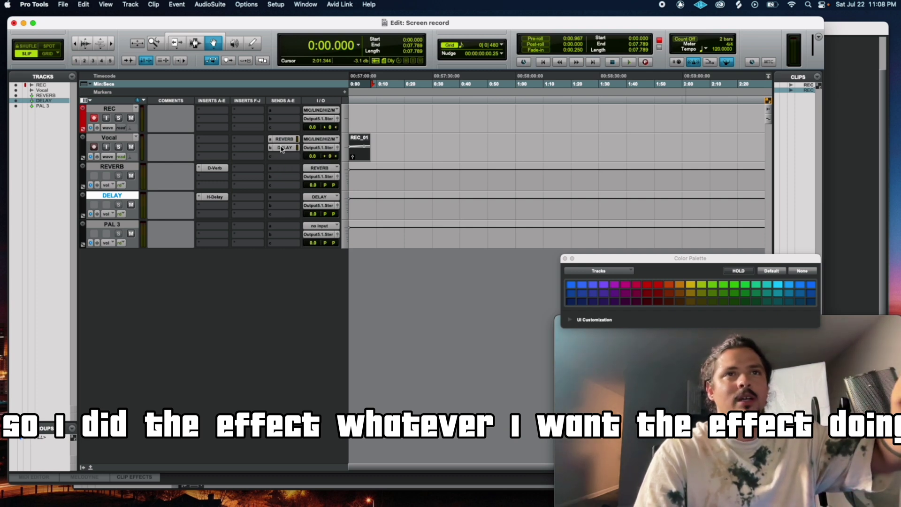
Raise Vocal's REVERB send to -2.5 dB and its DELAY send to about -51 dB
click(284, 150)
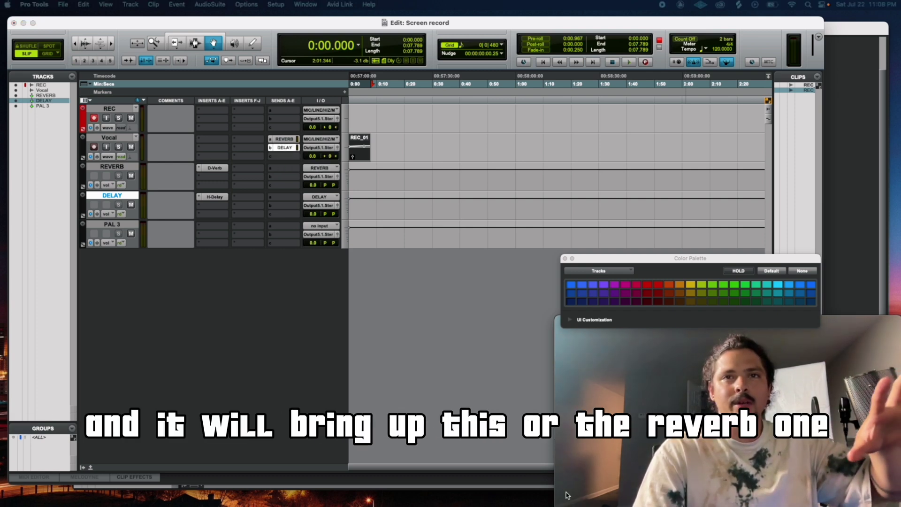
drag(555, 319, 555, 107)
click(284, 139)
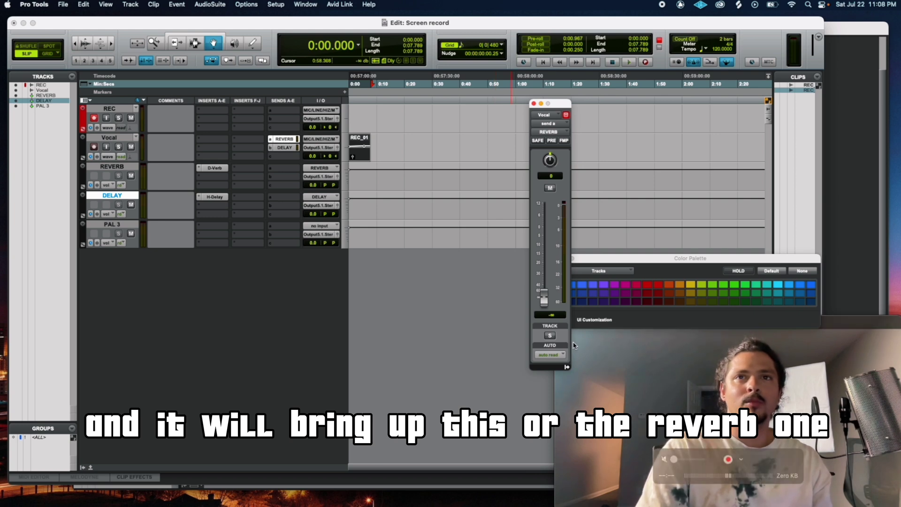
drag(544, 297, 552, 236)
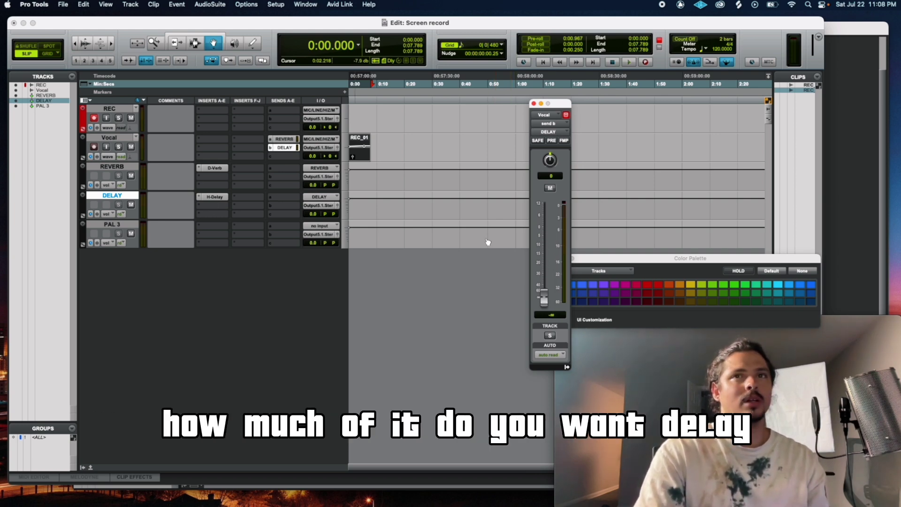
drag(544, 301, 548, 238)
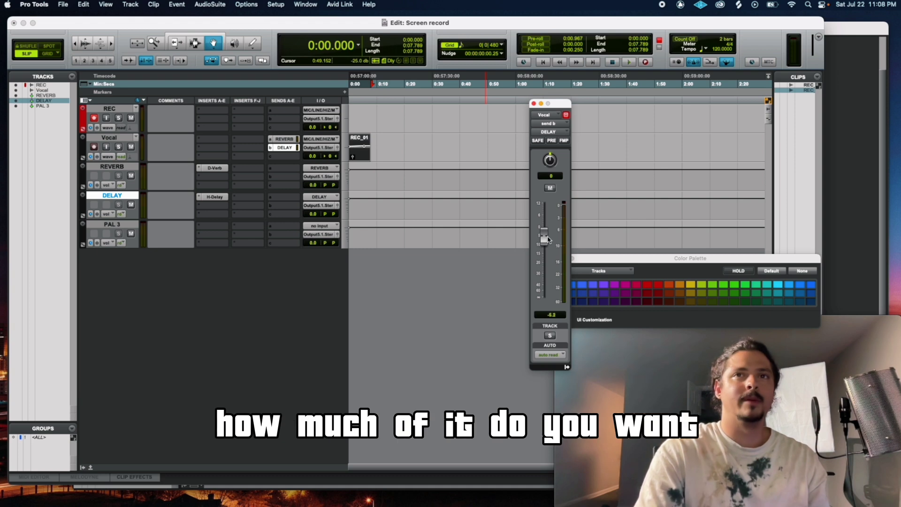
click(534, 103)
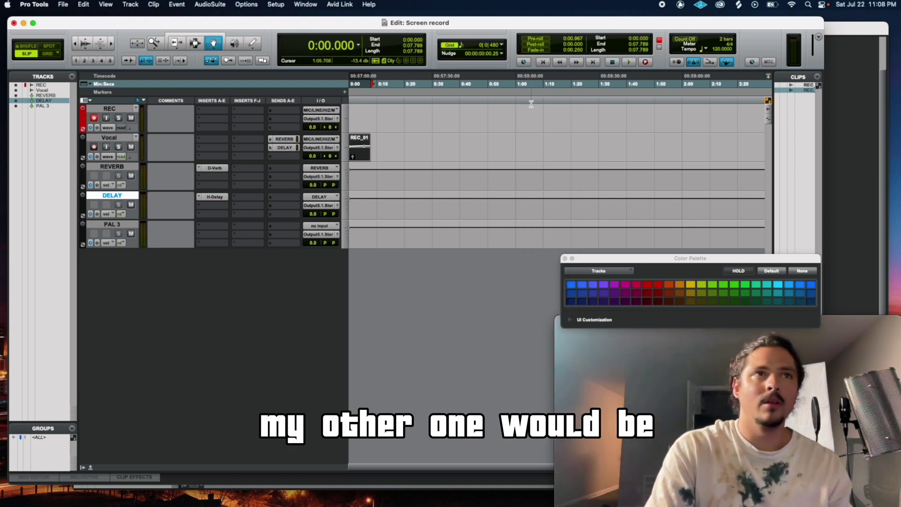
Rename PAL 3 to PAL CMP and move it directly below the Vocal track
click(117, 227)
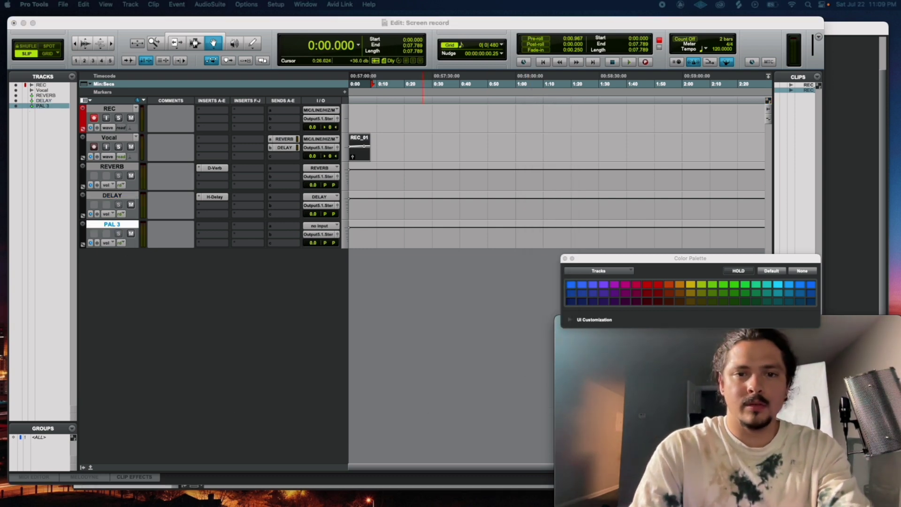
double_click(112, 224)
text(PAL CMP)
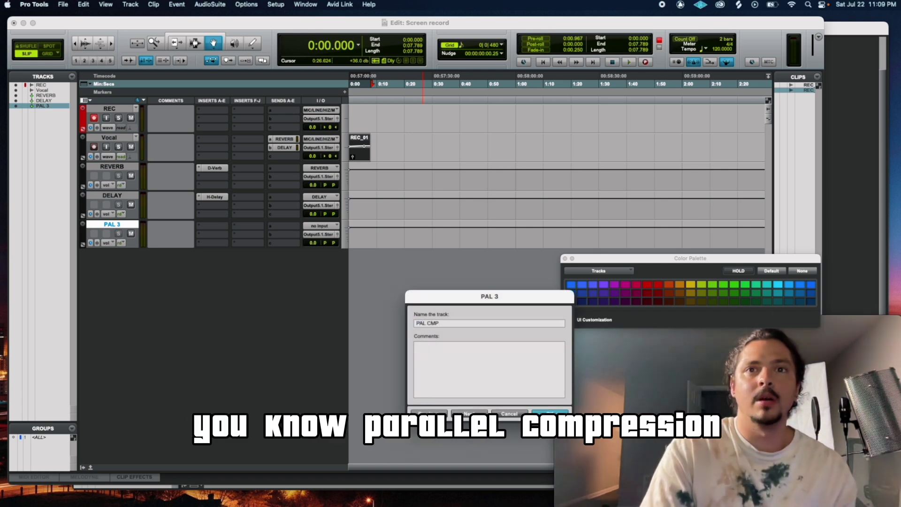
key(Return)
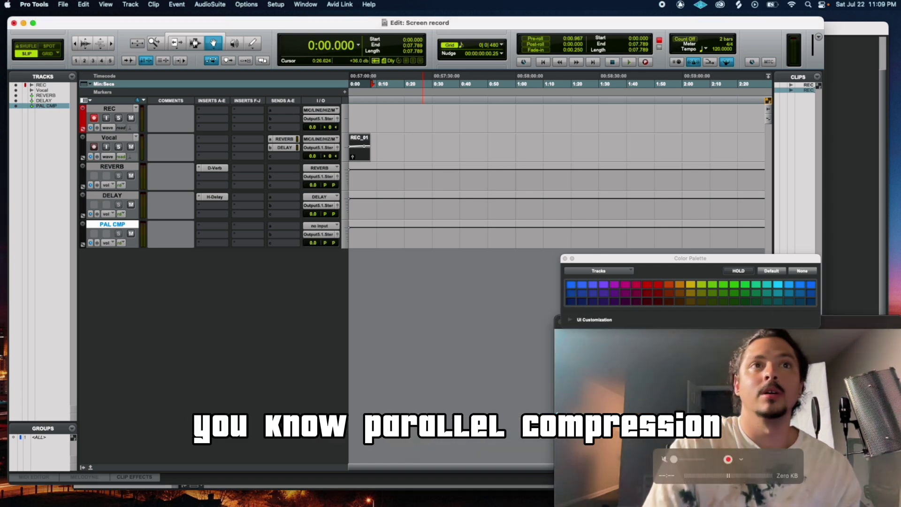
drag(40, 107, 41, 97)
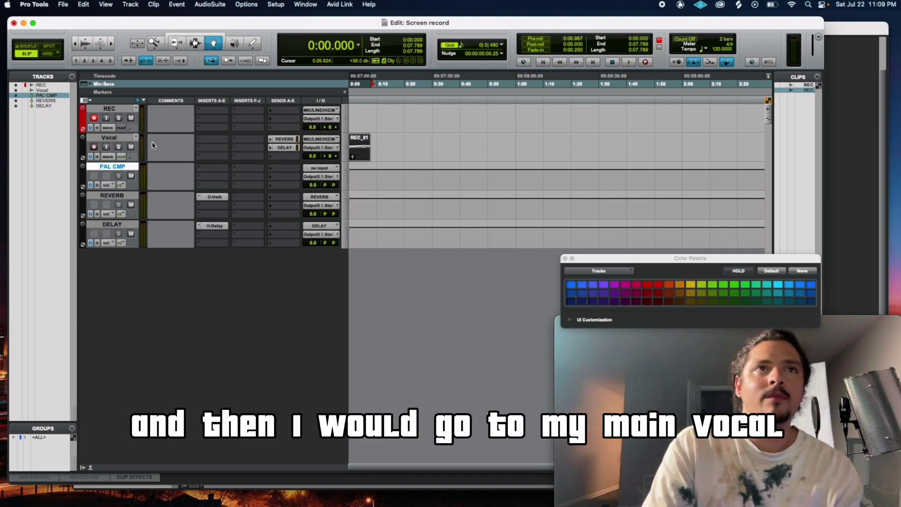
Route a new Vocal send to the PARLL COMP bus
click(280, 167)
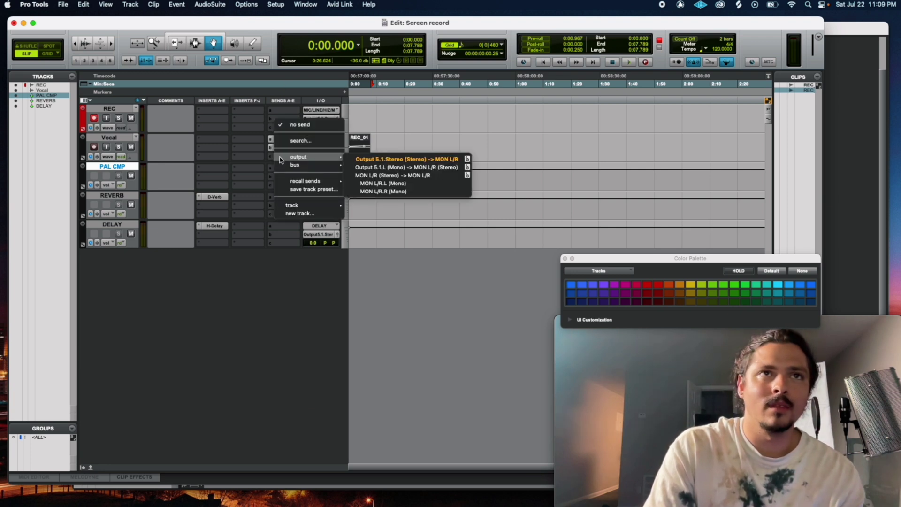
mouse_move(371, 169)
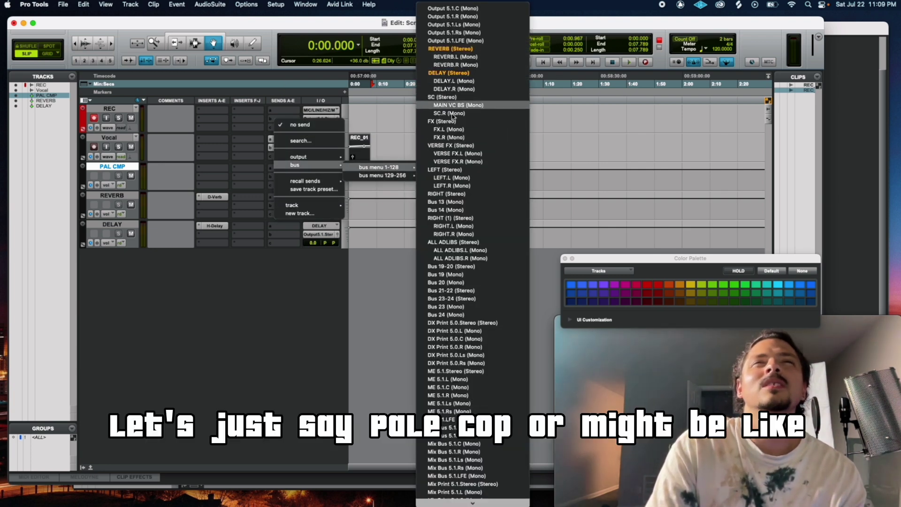
scroll(457, 228, down, 10)
scroll(457, 229, down, 5)
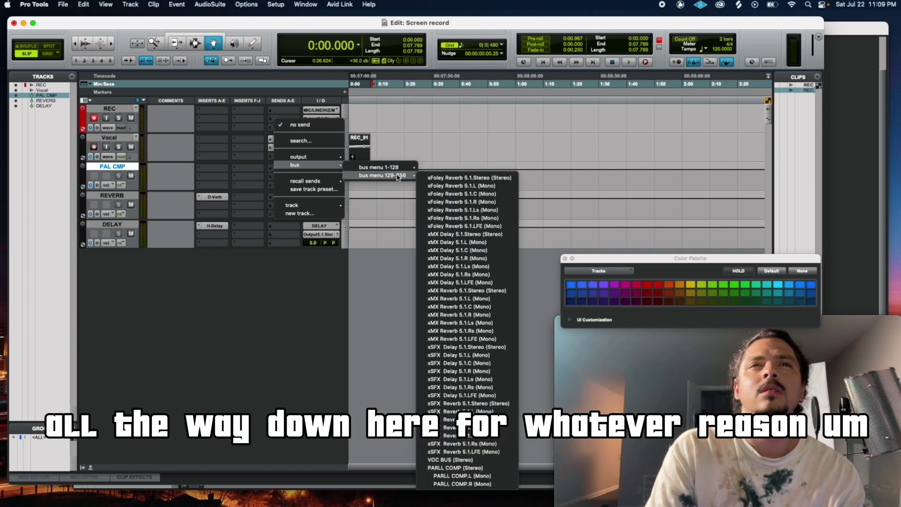
click(459, 468)
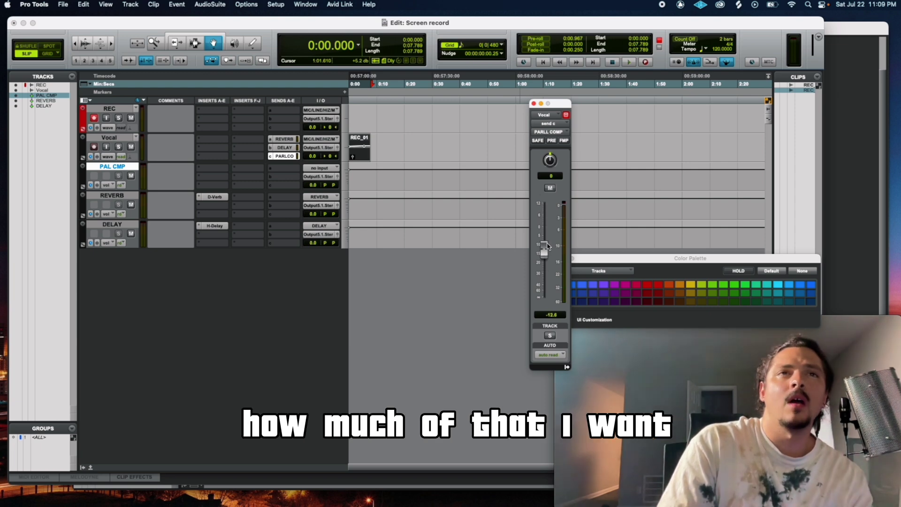
Review the Vocal's REVERB and PARLL COMP send levels, then close the send window
click(286, 139)
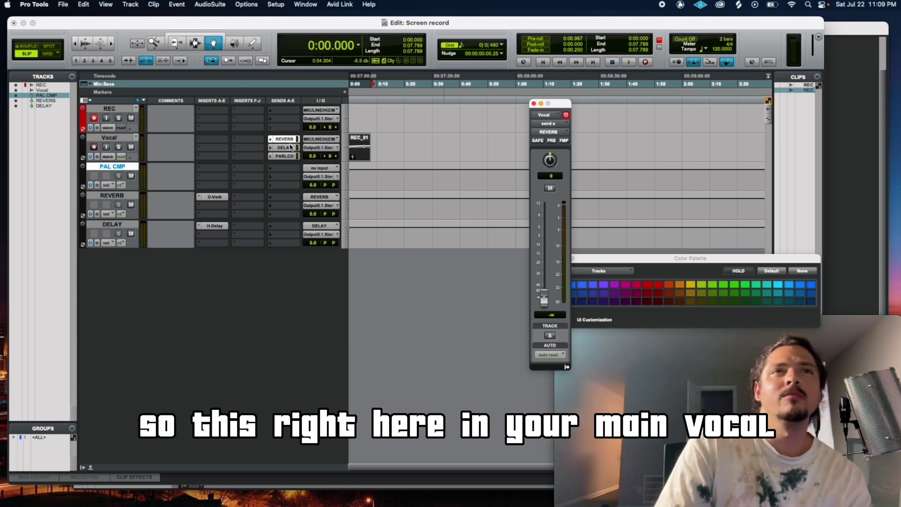
click(285, 156)
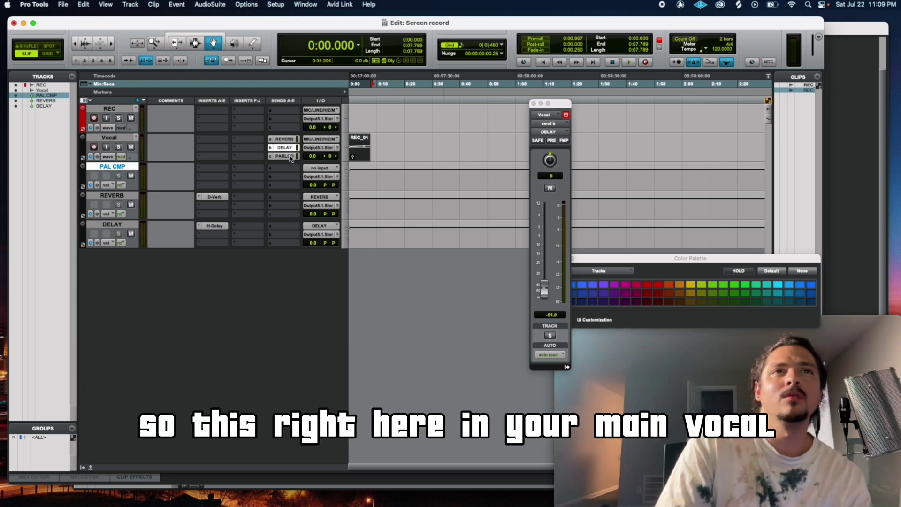
click(534, 103)
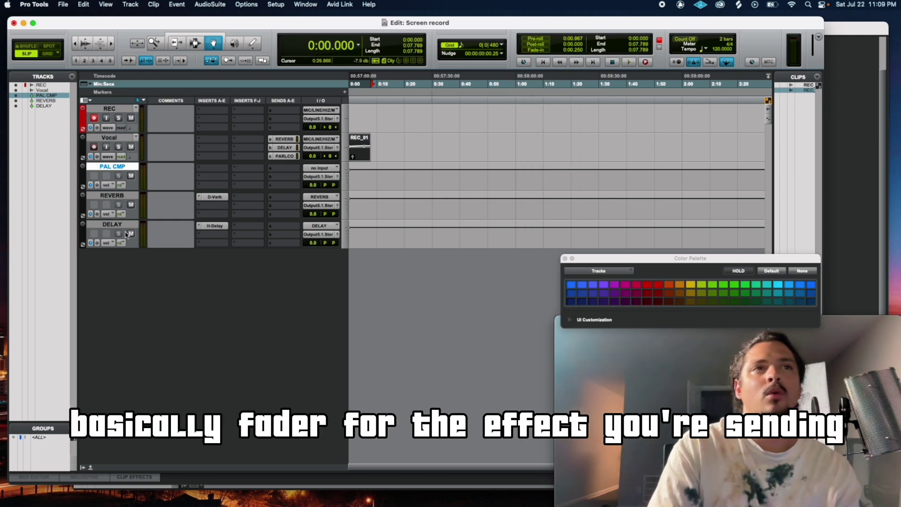
Insert a Fairchild 660 compressor on PAL CMP, found by searching '660'
click(226, 157)
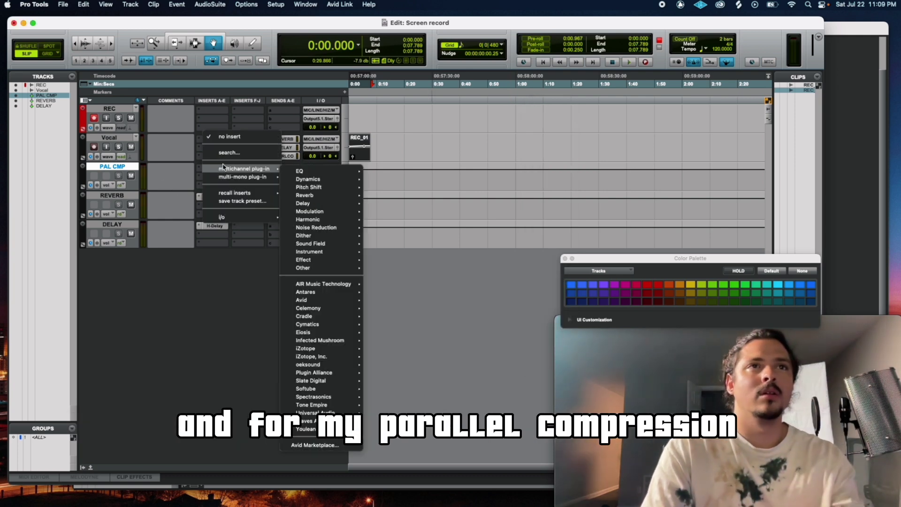
click(226, 156)
click(226, 156)
text(660)
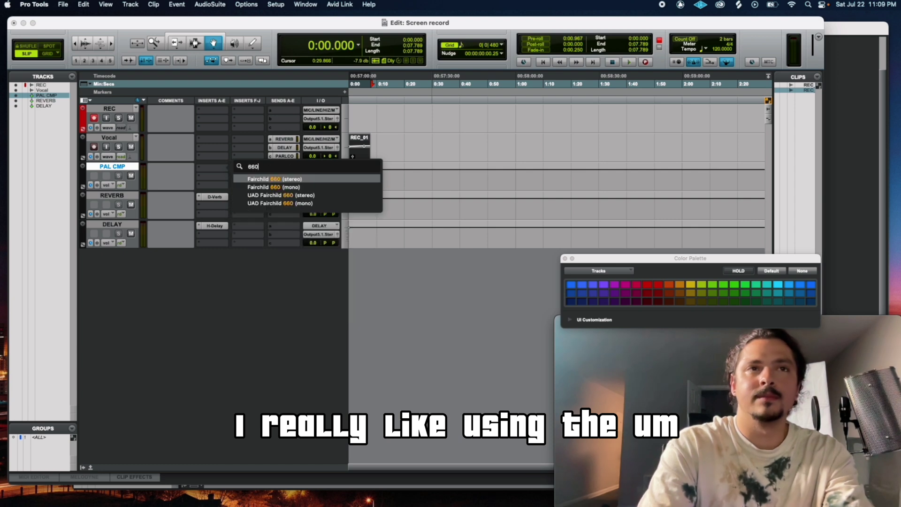
click(275, 188)
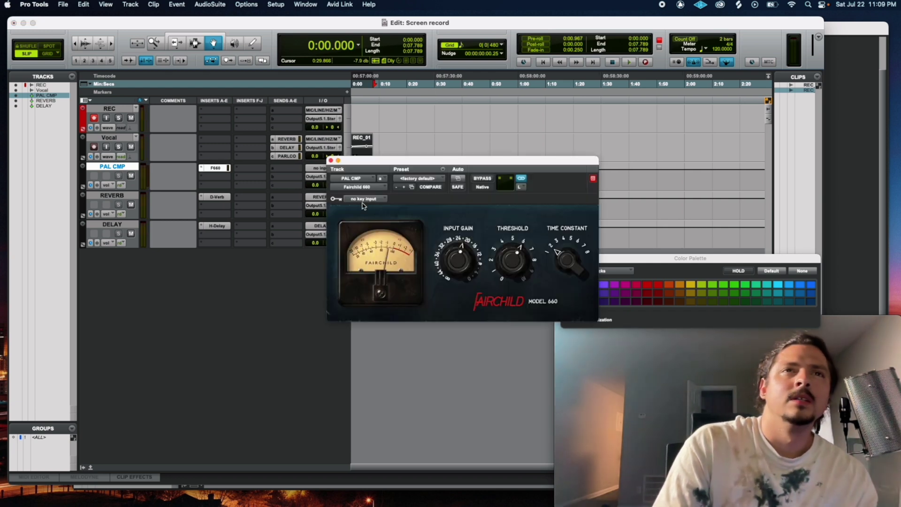
drag(465, 161, 488, 138)
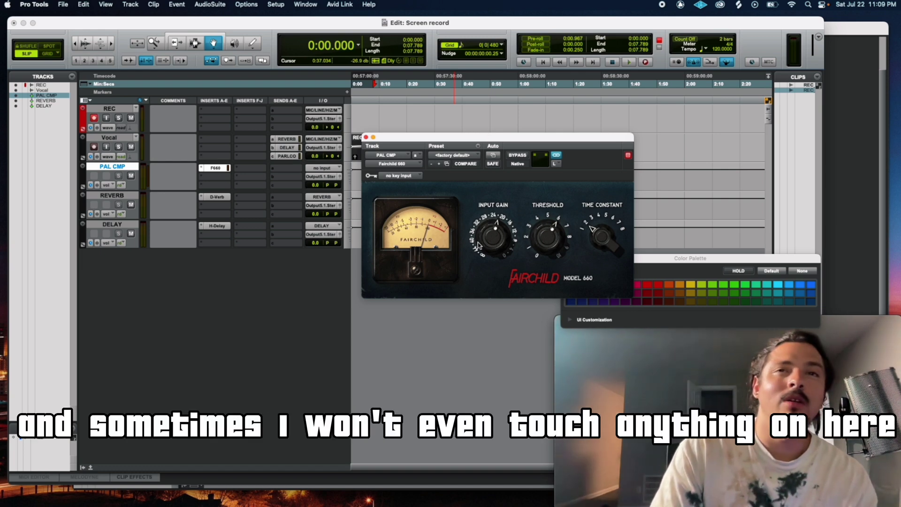
Lower the Vocal's PARLL COMP send to about -31 dB after rechecking the Fairchild 660
click(366, 137)
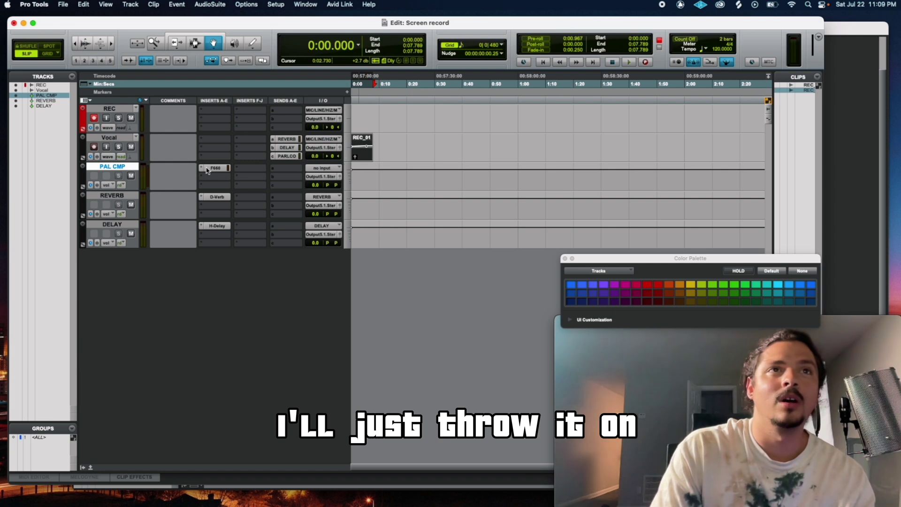
click(207, 169)
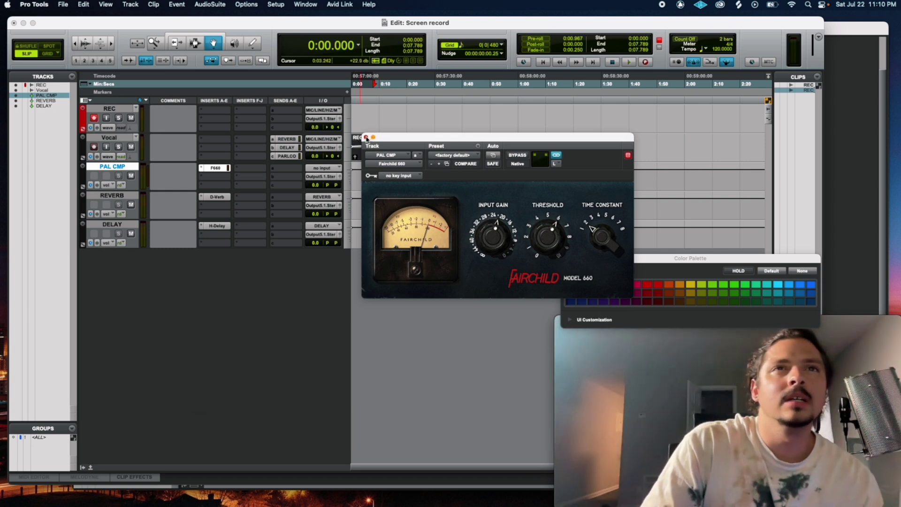
click(365, 137)
click(286, 156)
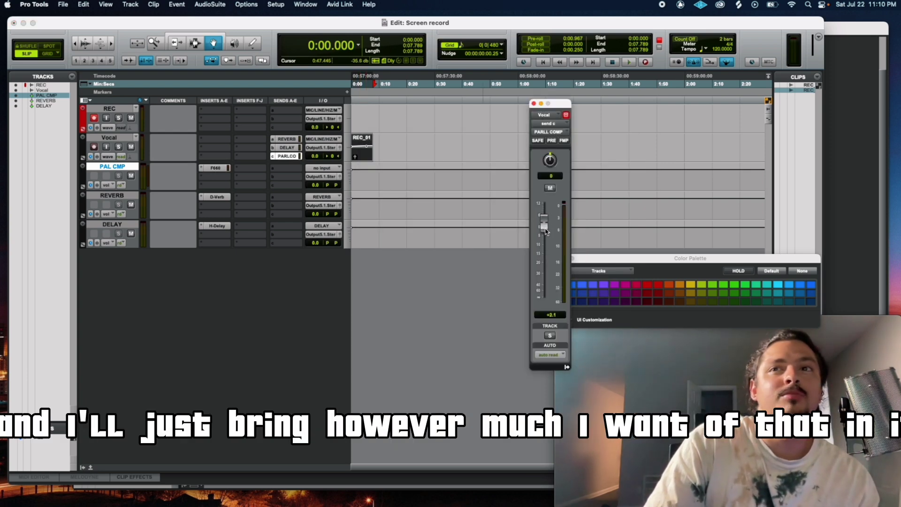
drag(544, 254, 544, 284)
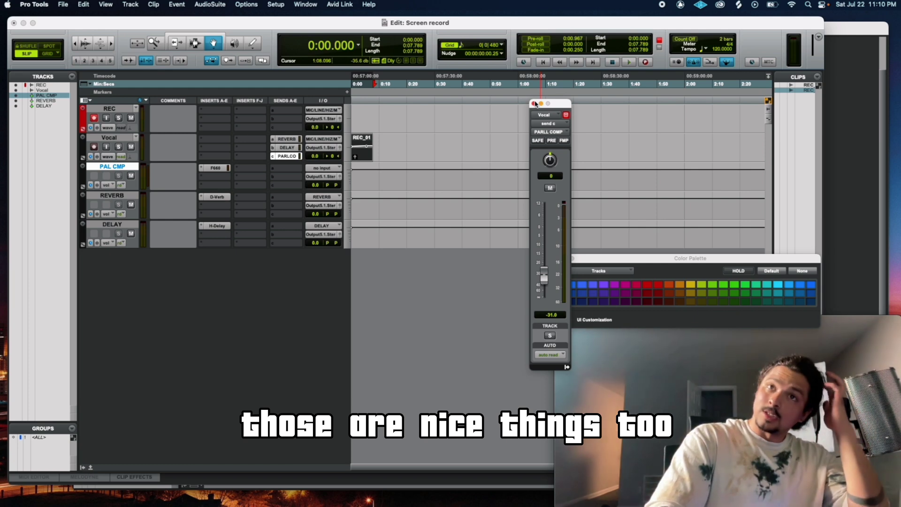
click(534, 103)
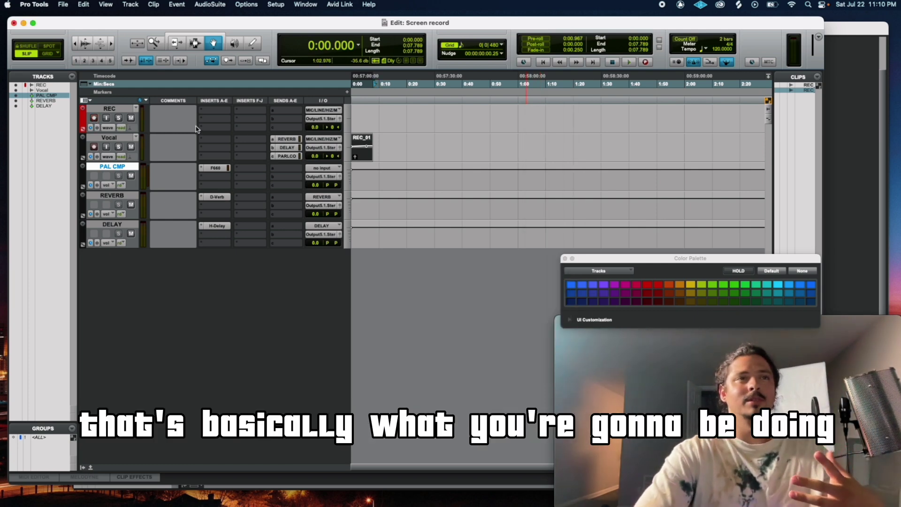
click(137, 6)
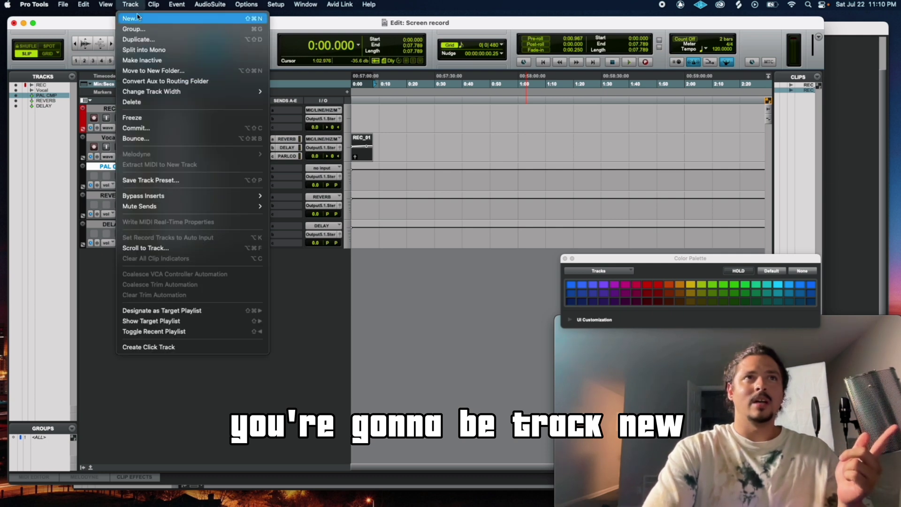
click(131, 19)
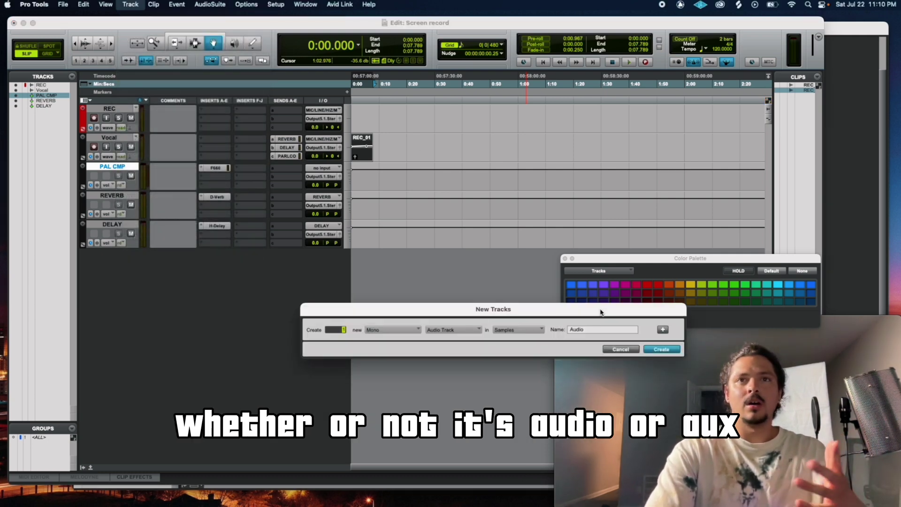
click(452, 330)
click(625, 352)
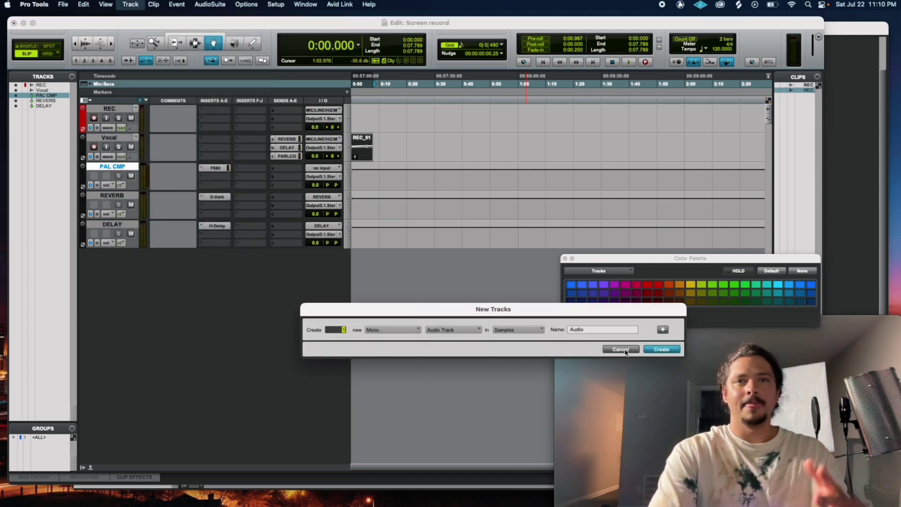
click(620, 350)
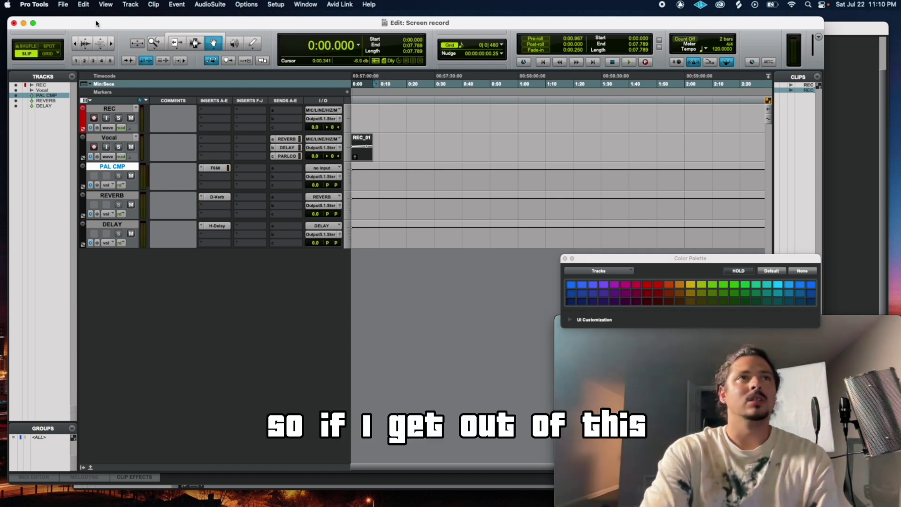
Open the BabyDior Rockout template session via File > Open Project
click(4, 24)
click(61, 4)
click(39, 25)
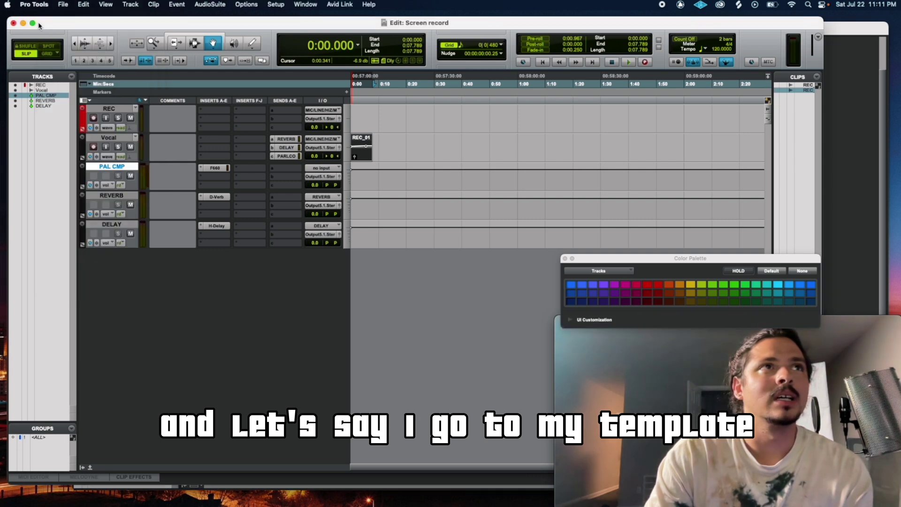
click(63, 6)
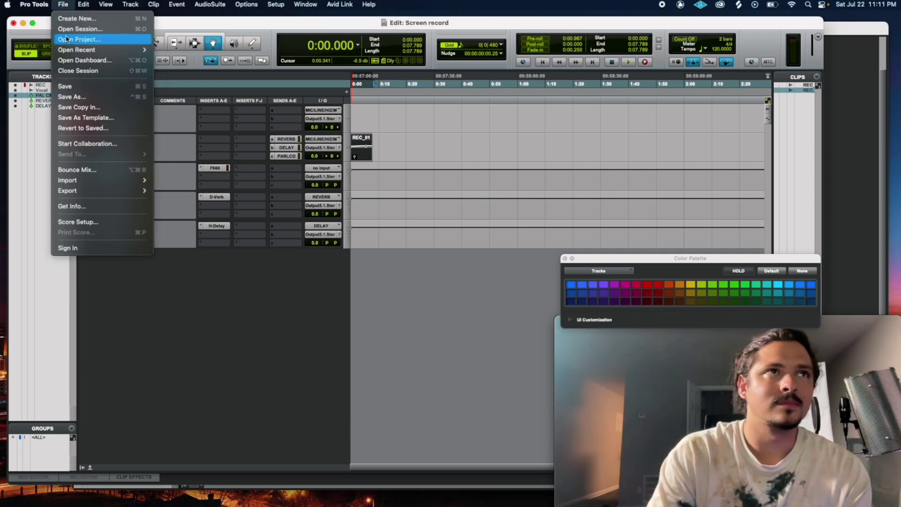
click(85, 38)
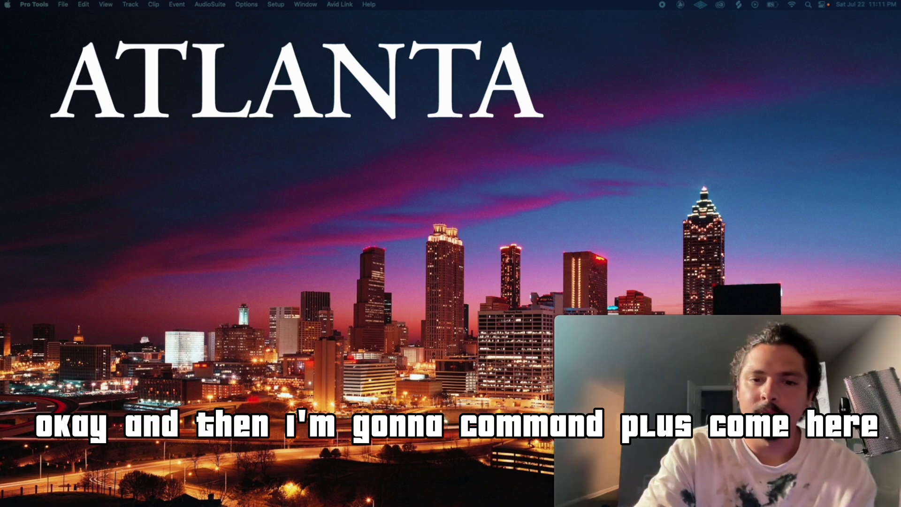
Switch from the Mix window to the Edit window and enlarge it to fill the screen
key(super+equal)
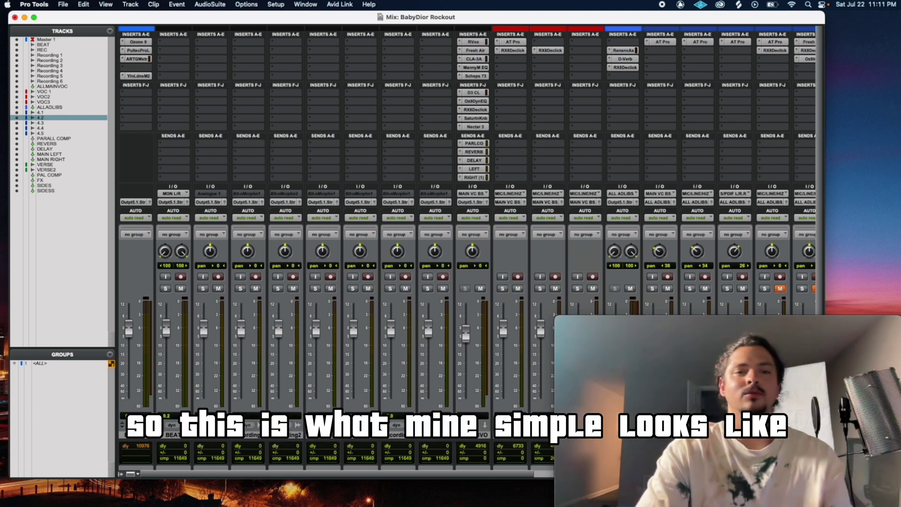
key(super+equal)
drag(297, 146, 192, 18)
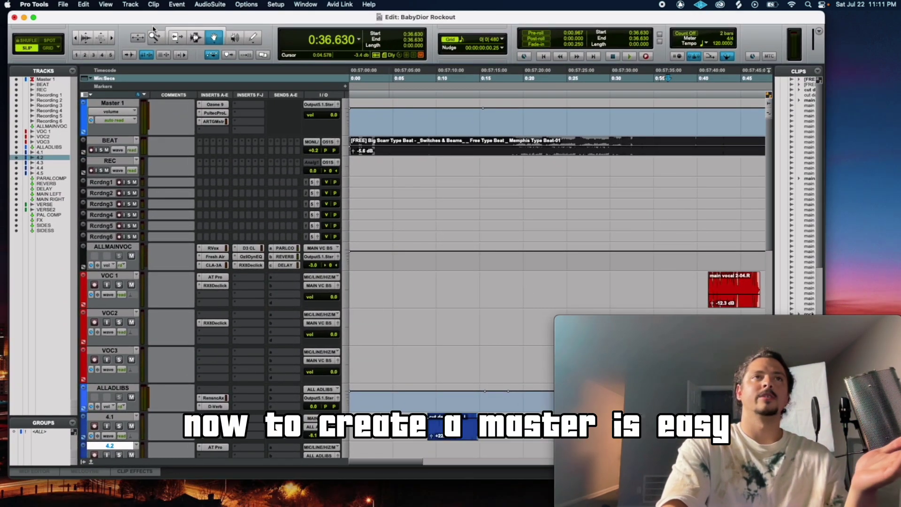
click(136, 6)
click(131, 18)
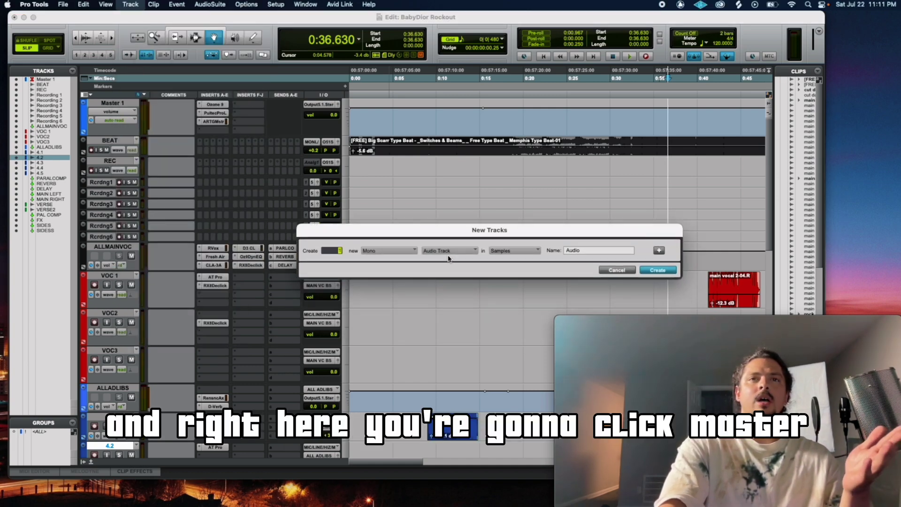
click(448, 250)
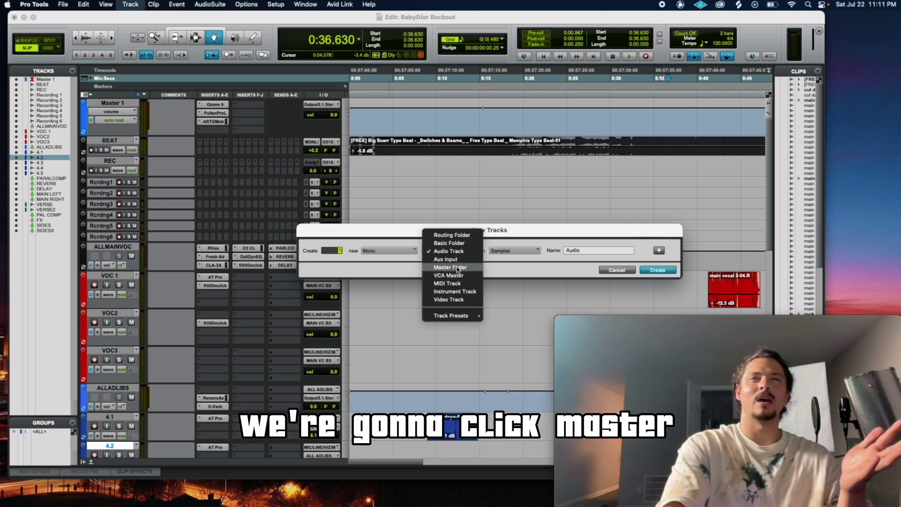
click(510, 234)
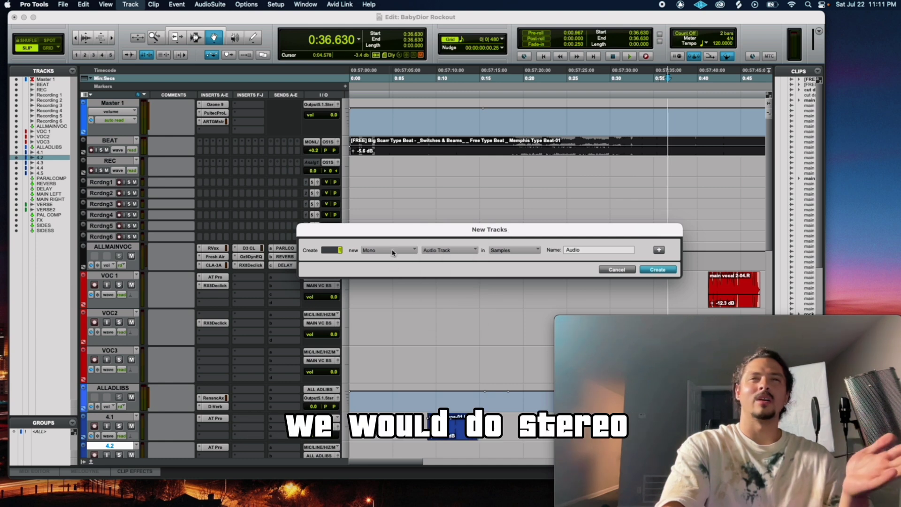
click(630, 269)
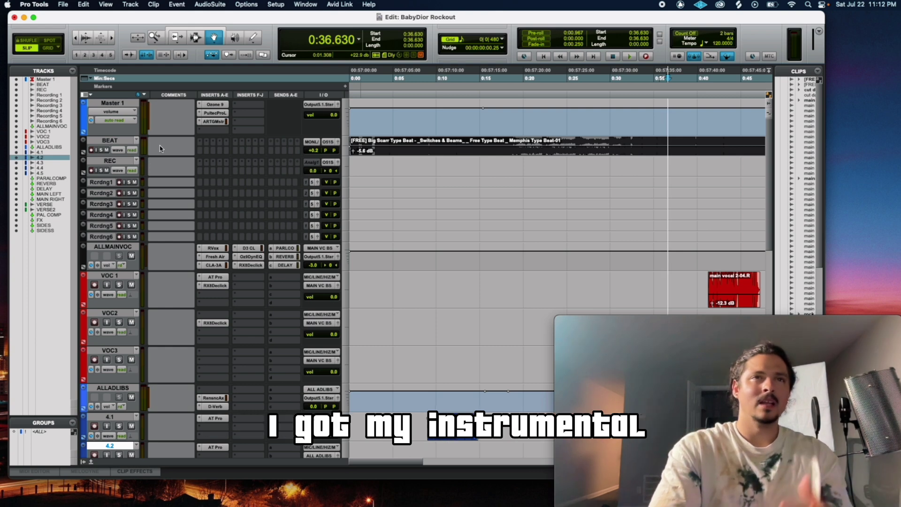
Enlarge the BEAT track, then inspect VOC 1's Auto-Tune Pro insert
drag(141, 156, 143, 182)
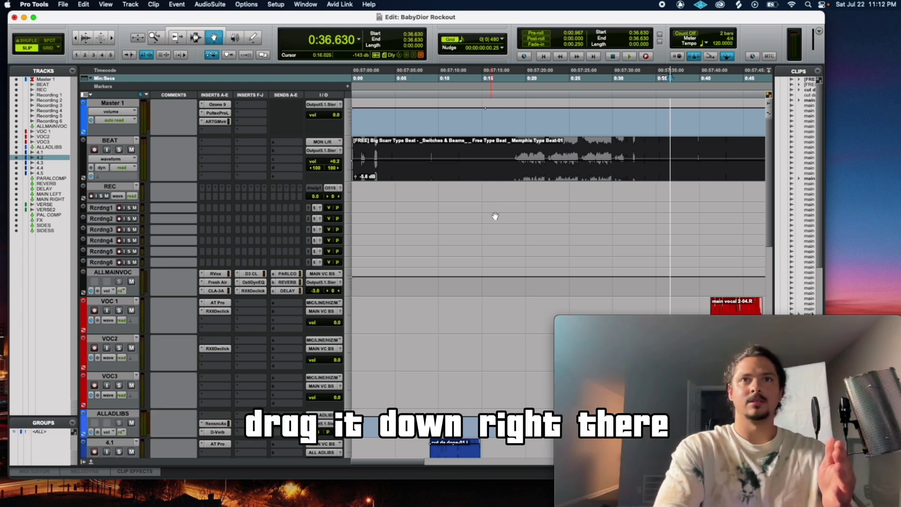
scroll(465, 235, down, 3)
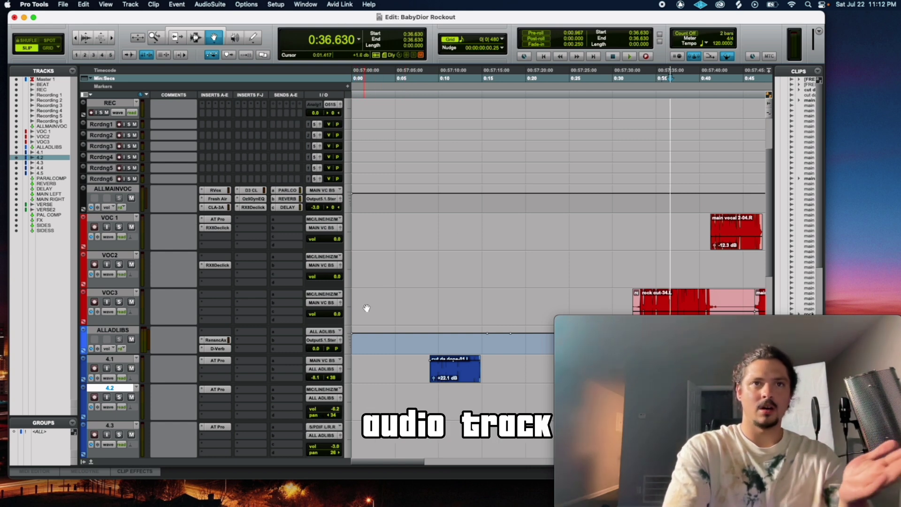
scroll(484, 297, down, 1)
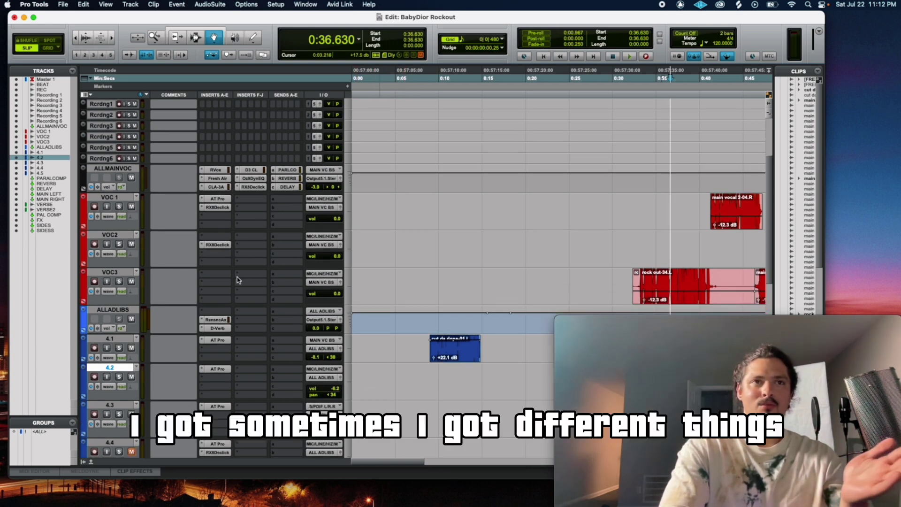
click(228, 200)
click(306, 151)
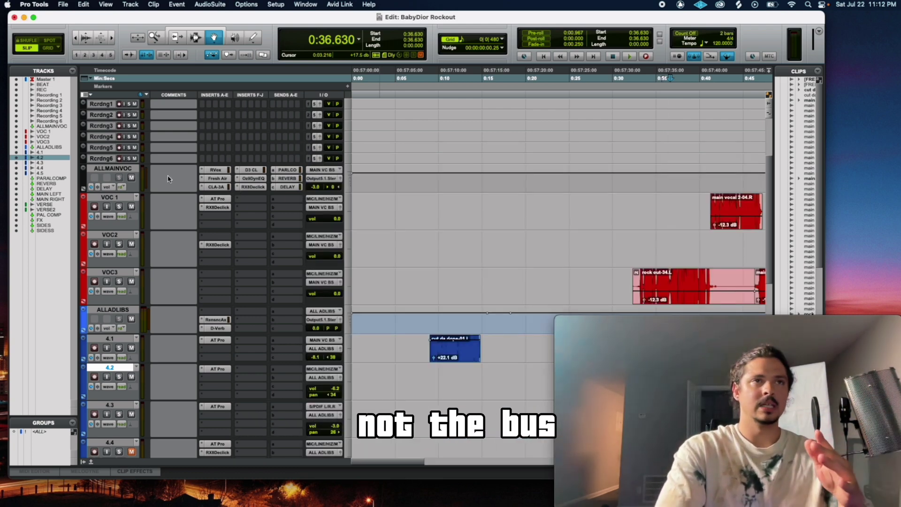
click(225, 170)
click(223, 179)
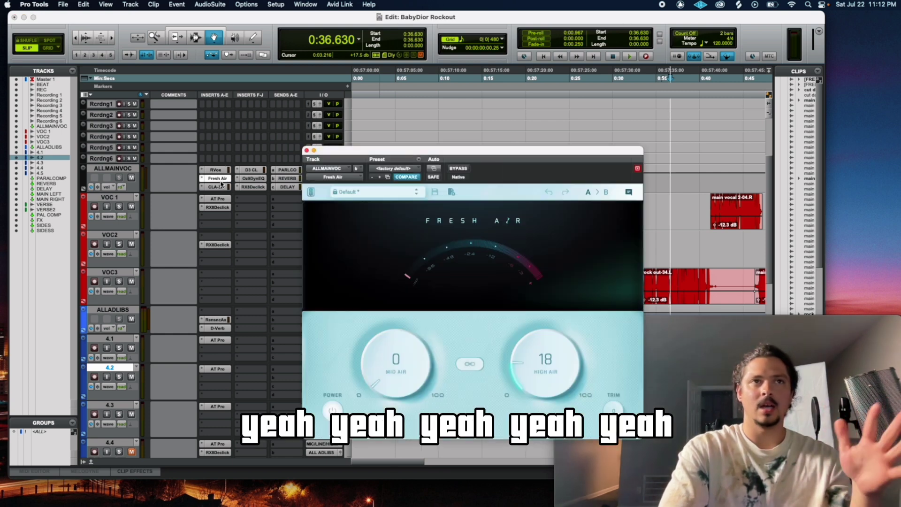
click(222, 187)
click(253, 179)
click(287, 170)
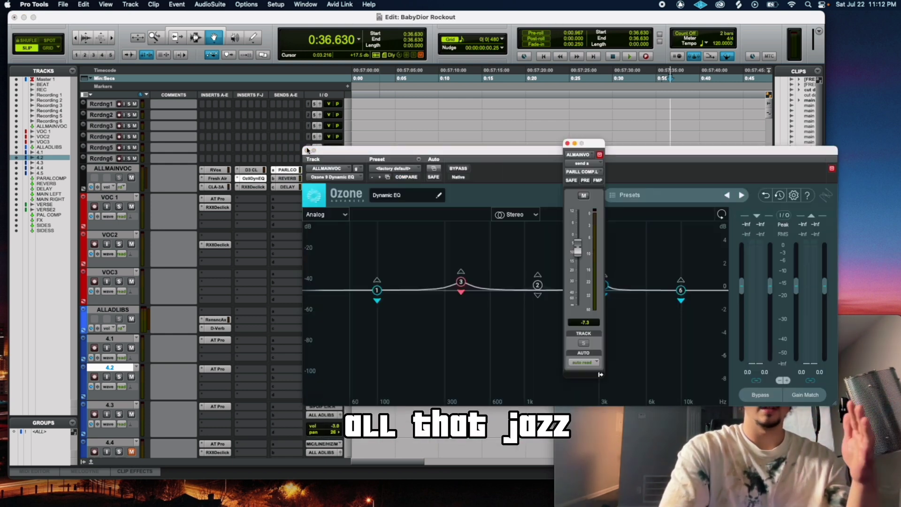
click(568, 143)
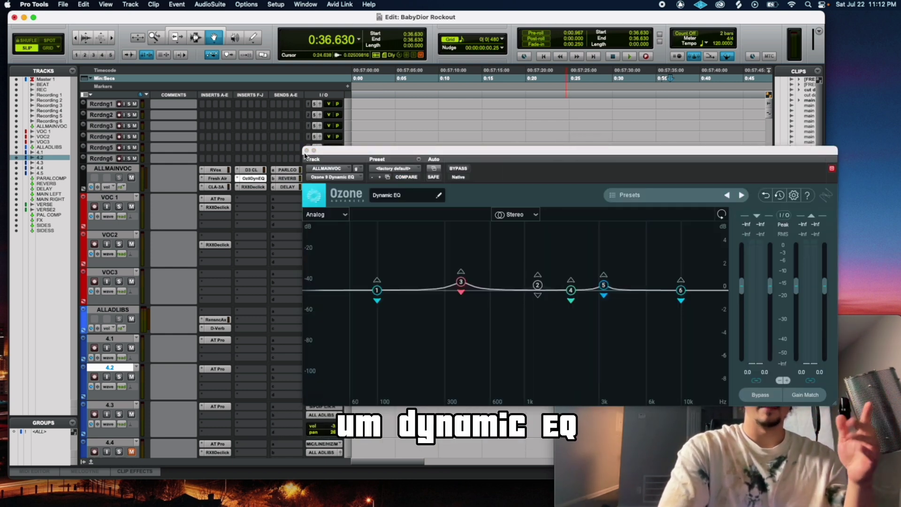
click(306, 150)
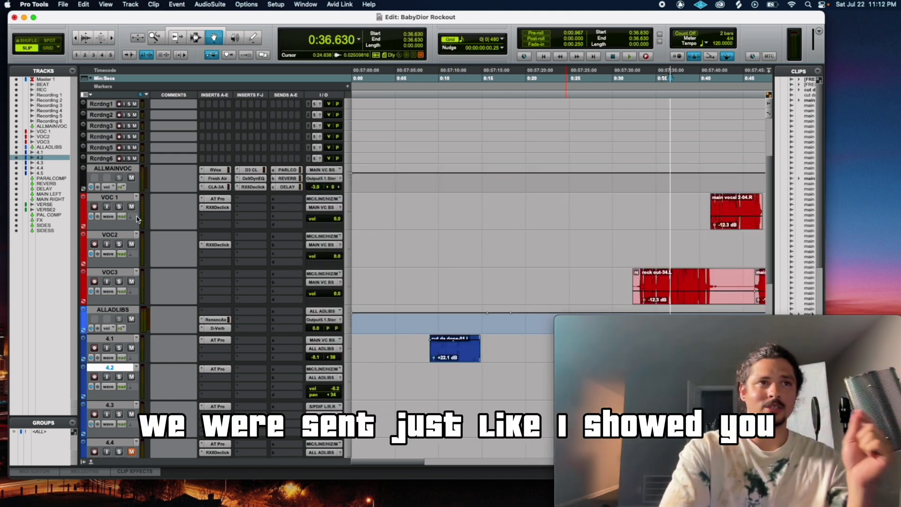
scroll(153, 274, down, 15)
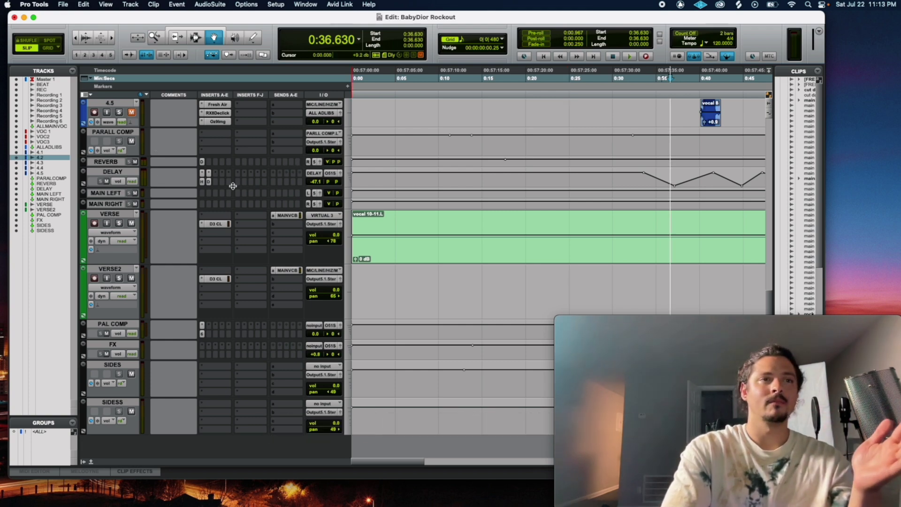
scroll(215, 179, up, 15)
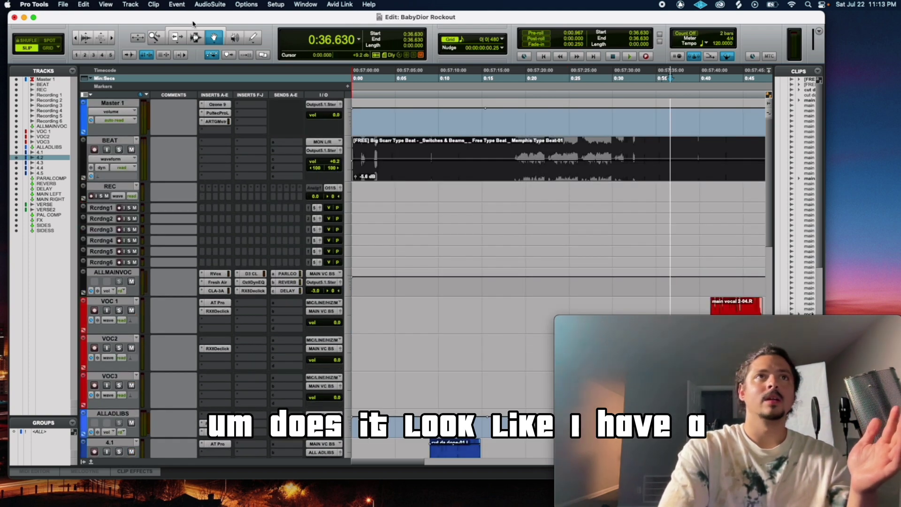
drag(193, 23, 258, 251)
scroll(473, 193, right, 7)
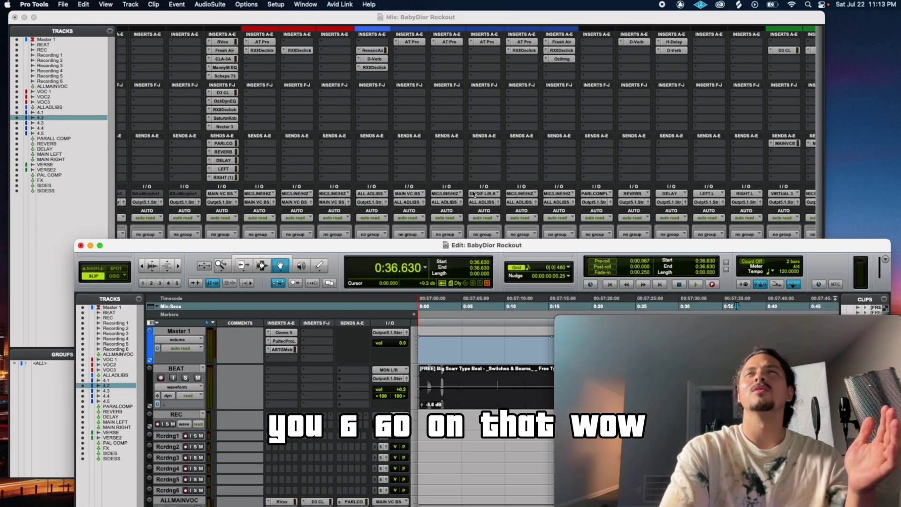
drag(602, 249, 349, 390)
scroll(544, 299, right, 4)
scroll(544, 298, down, 2)
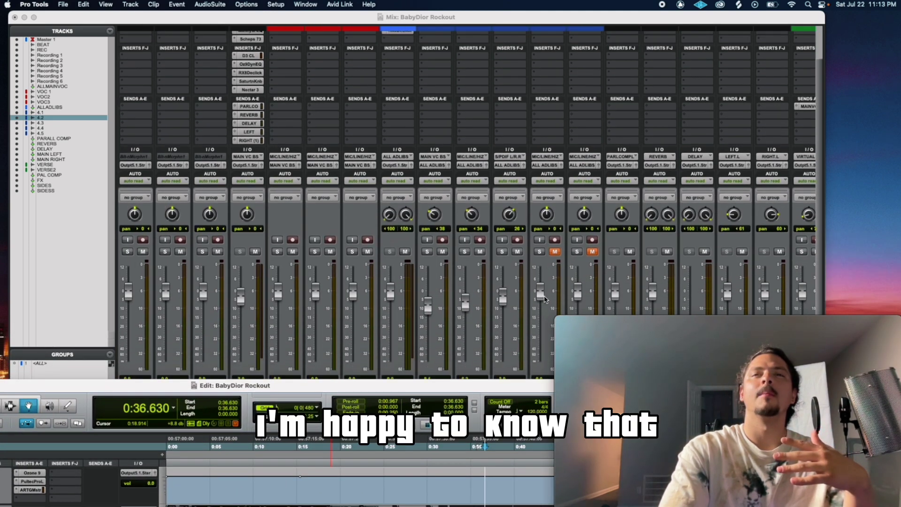
drag(506, 385, 522, 219)
scroll(441, 212, up, 2)
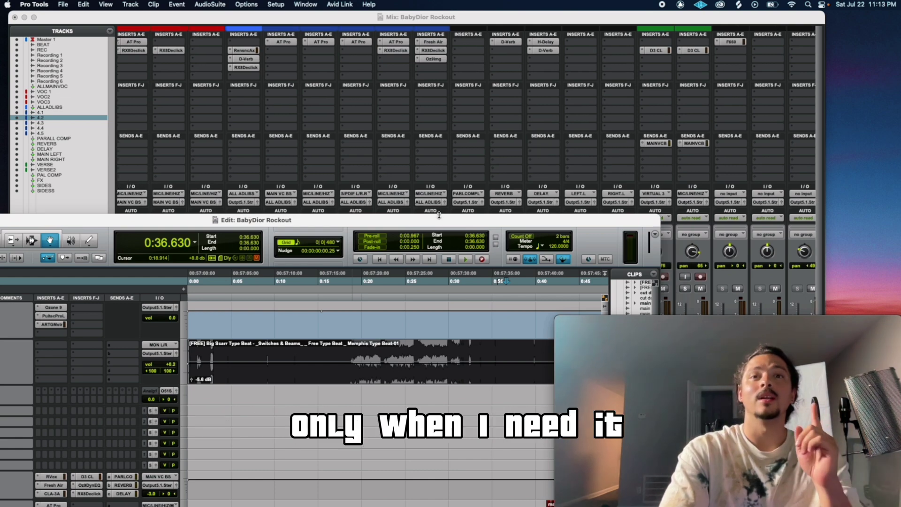
double_click(437, 223)
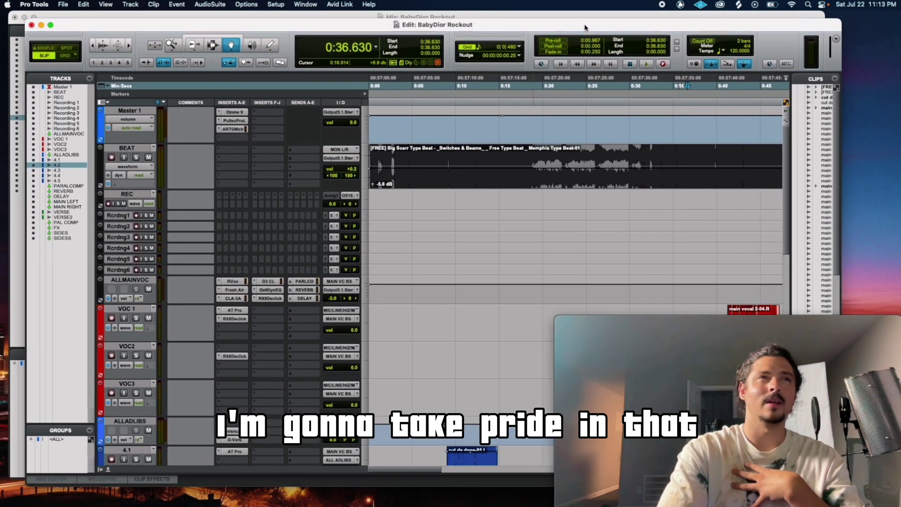
scroll(281, 249, down, 3)
scroll(197, 310, up, 2)
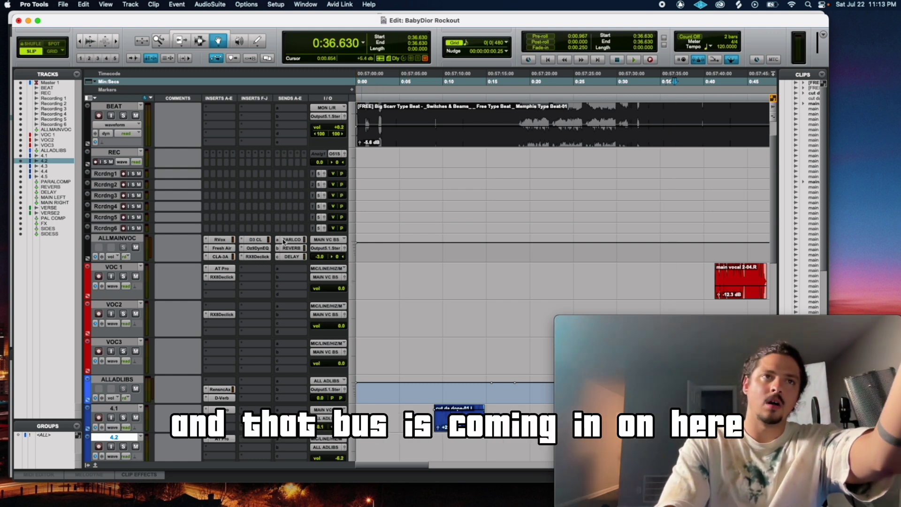
scroll(291, 263, down, 3)
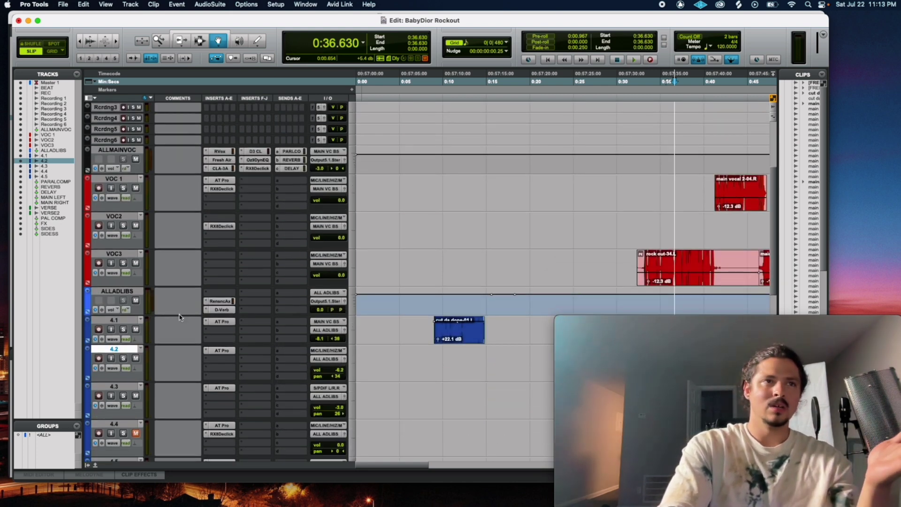
scroll(93, 272, down, 2)
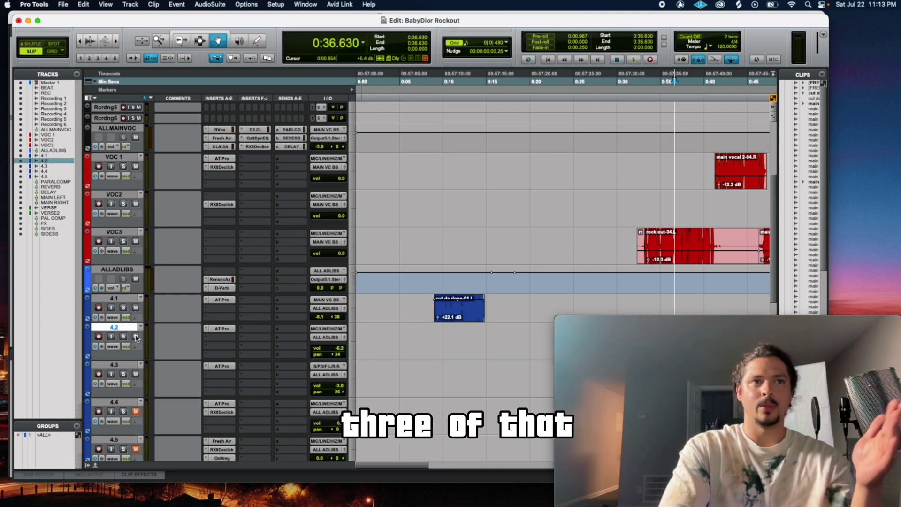
scroll(131, 413, down, 5)
scroll(117, 237, up, 4)
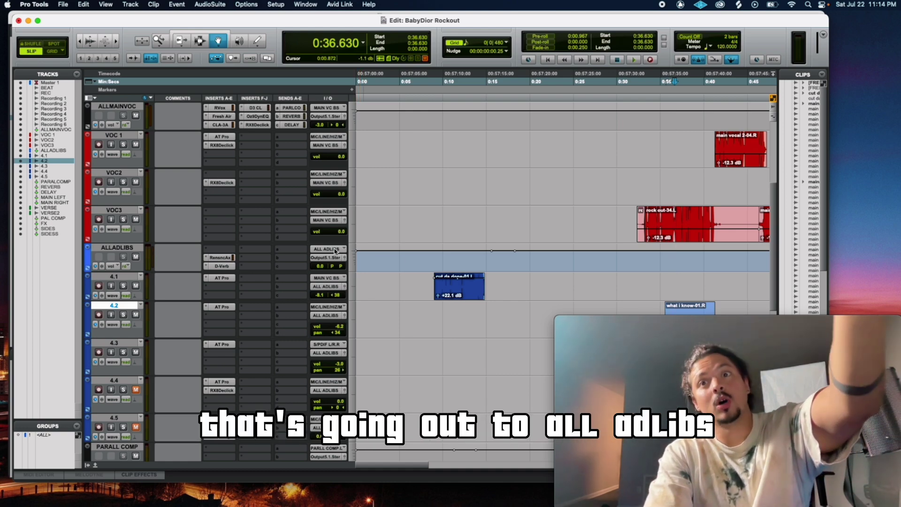
scroll(211, 258, down, 5)
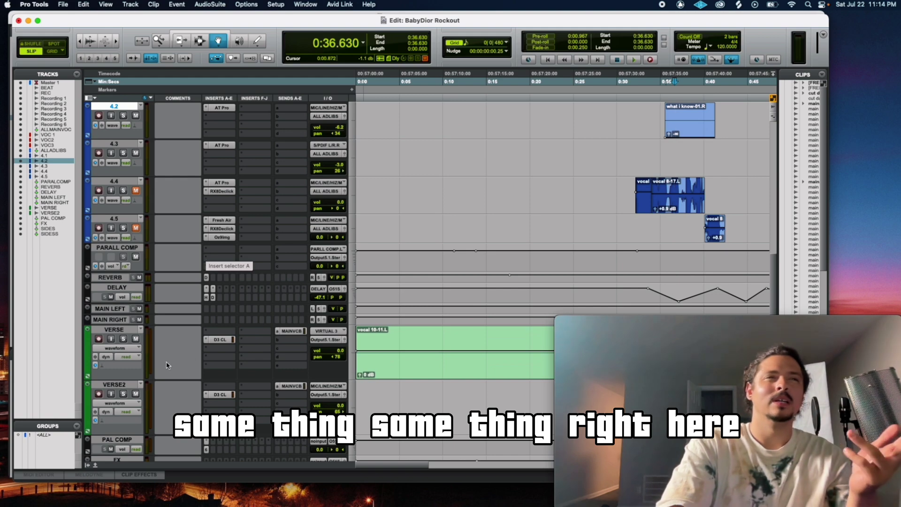
scroll(188, 305, down, 3)
scroll(164, 349, up, 10)
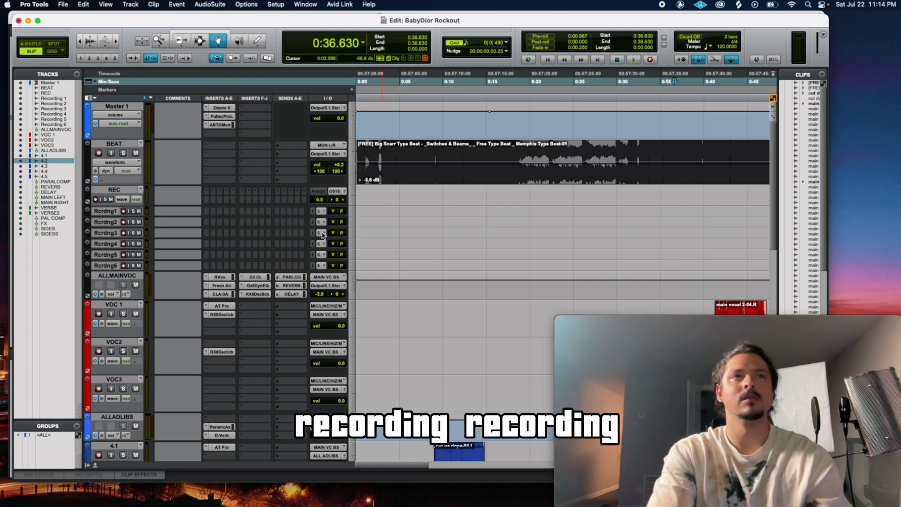
scroll(446, 271, down, 5)
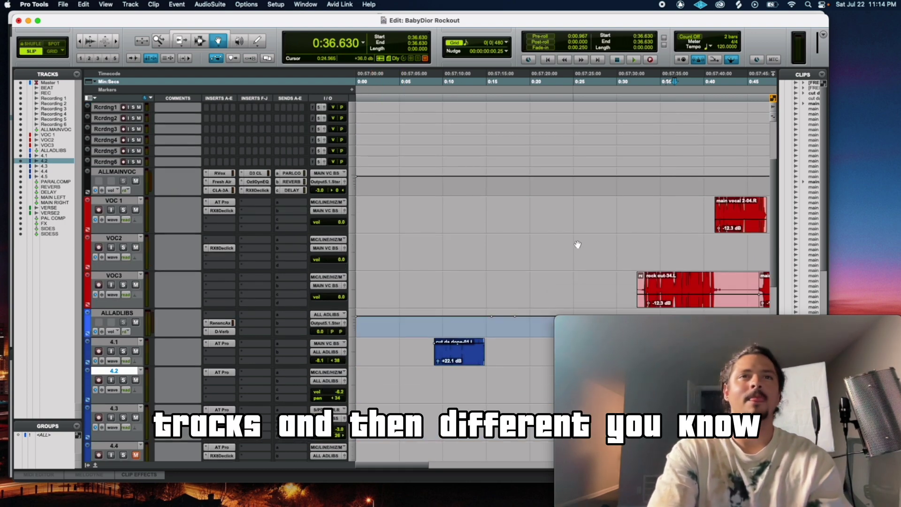
scroll(582, 279, down, 3)
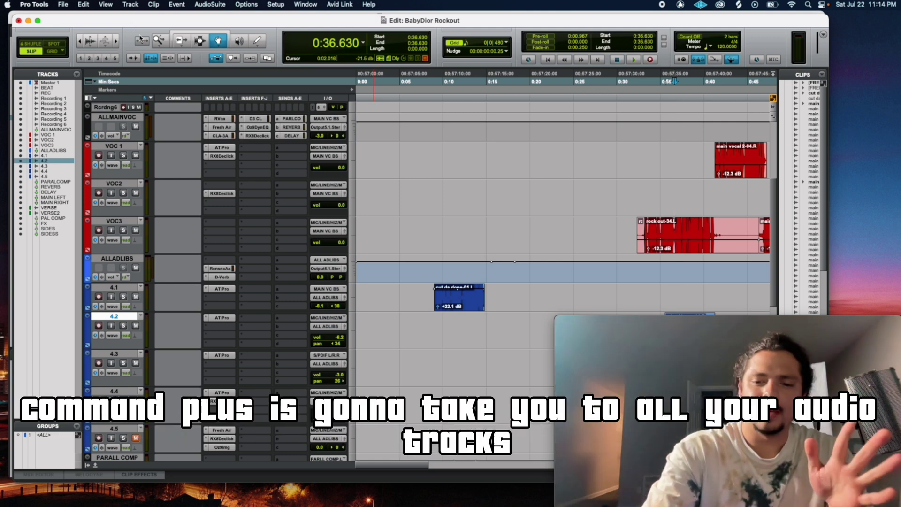
key(super+equal)
scroll(348, 224, left, 10)
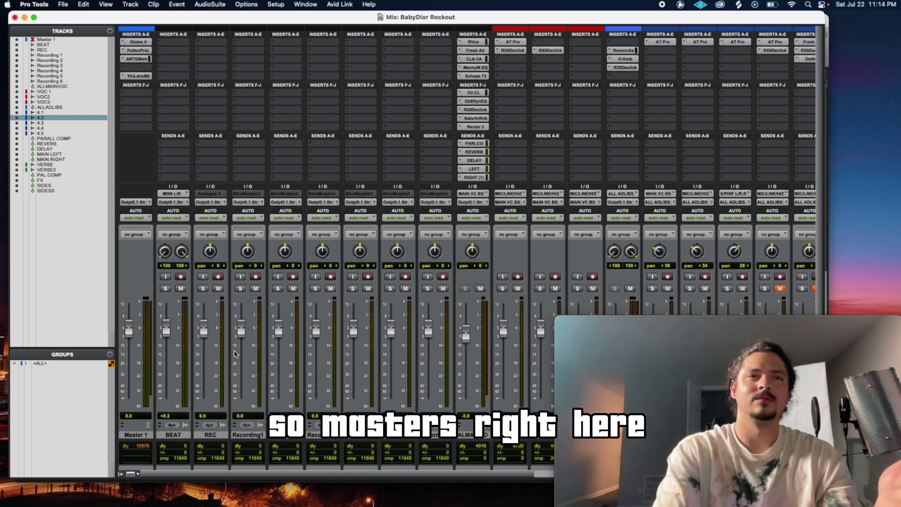
scroll(235, 355, right, 5)
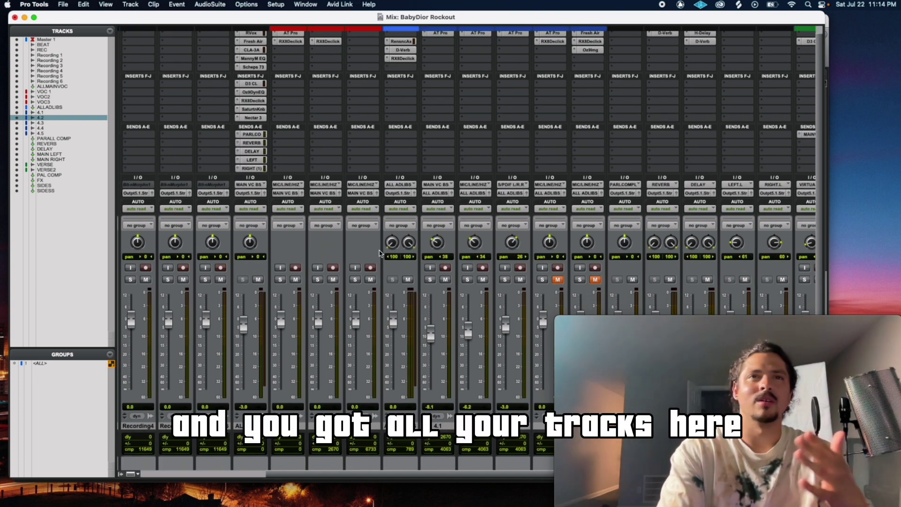
scroll(378, 253, left, 4)
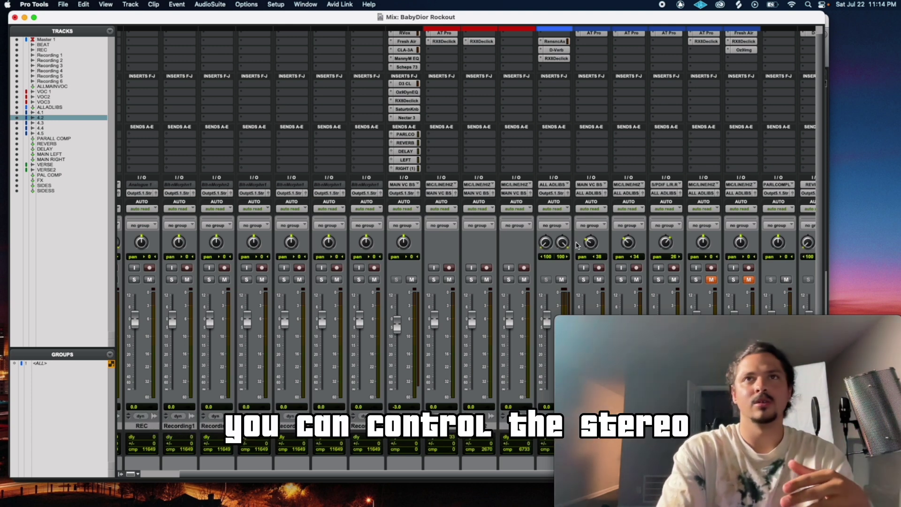
scroll(343, 56, up, 2)
scroll(342, 56, left, 1)
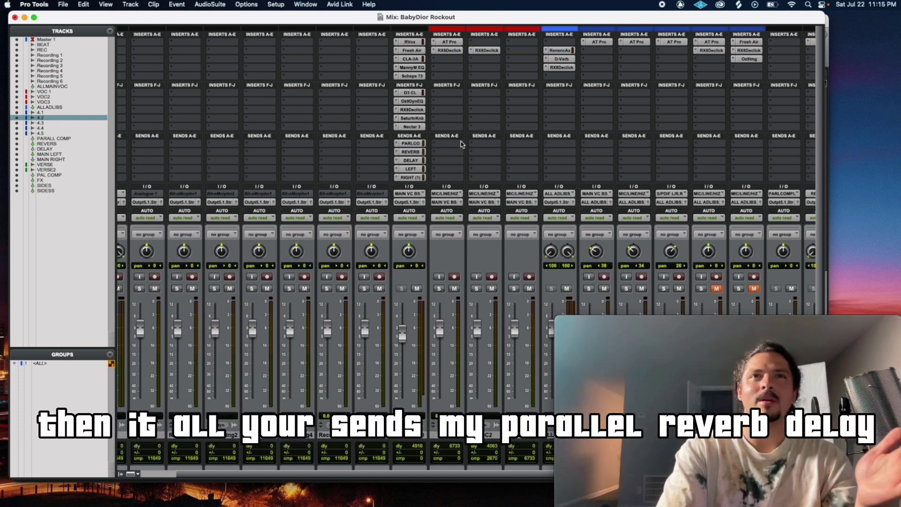
scroll(501, 182, right, 1)
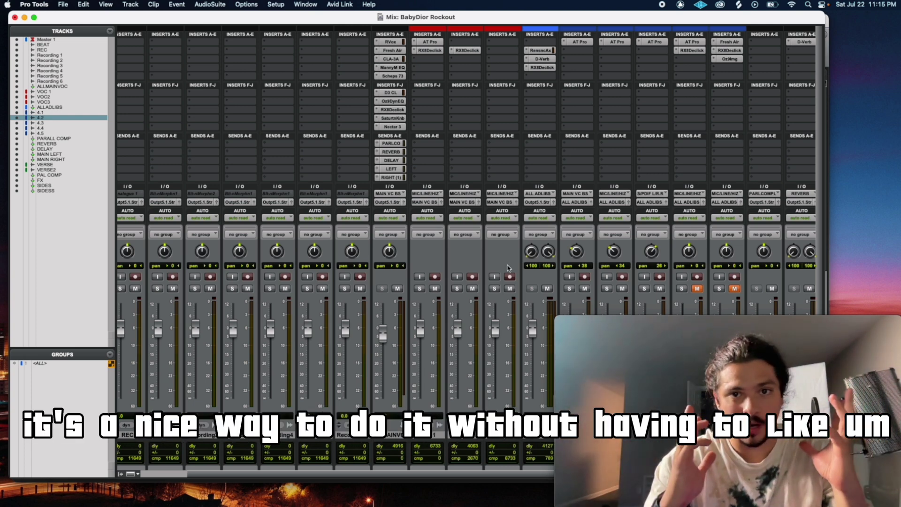
scroll(506, 268, left, 5)
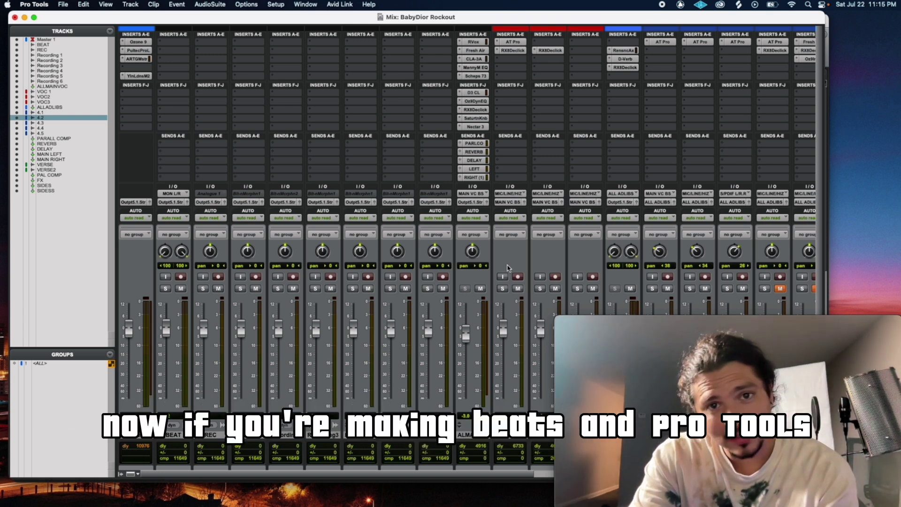
key(super+equal)
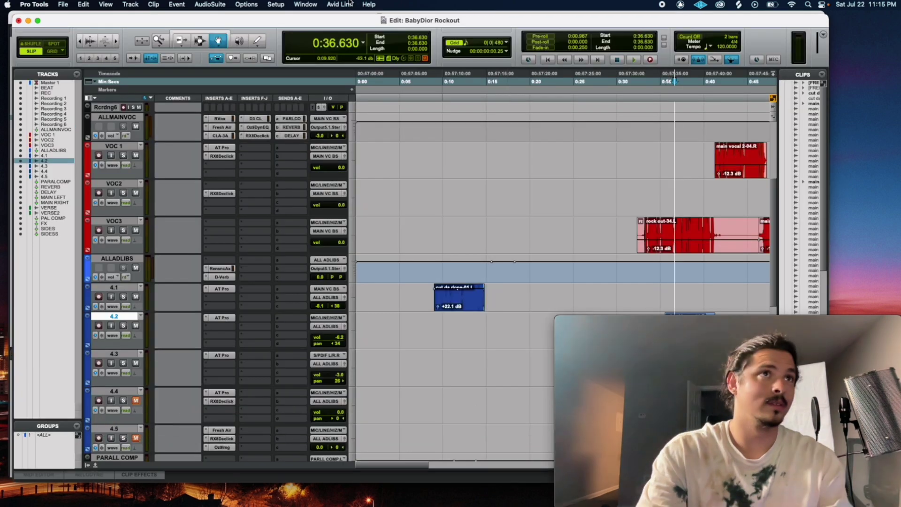
Minimize the Pro Tools Edit window to clear the screen
click(28, 21)
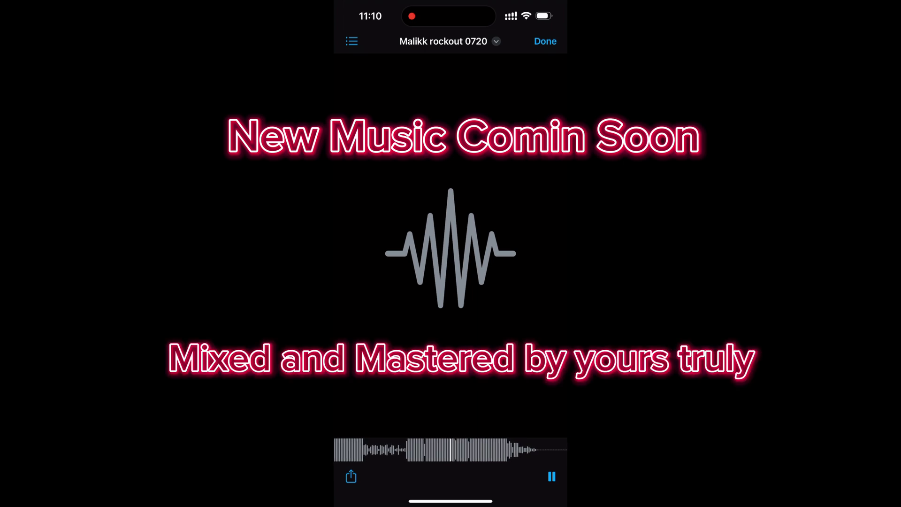
Raise the phone's volume while the voice memo plays back
key(XF86AudioRaiseVolume)
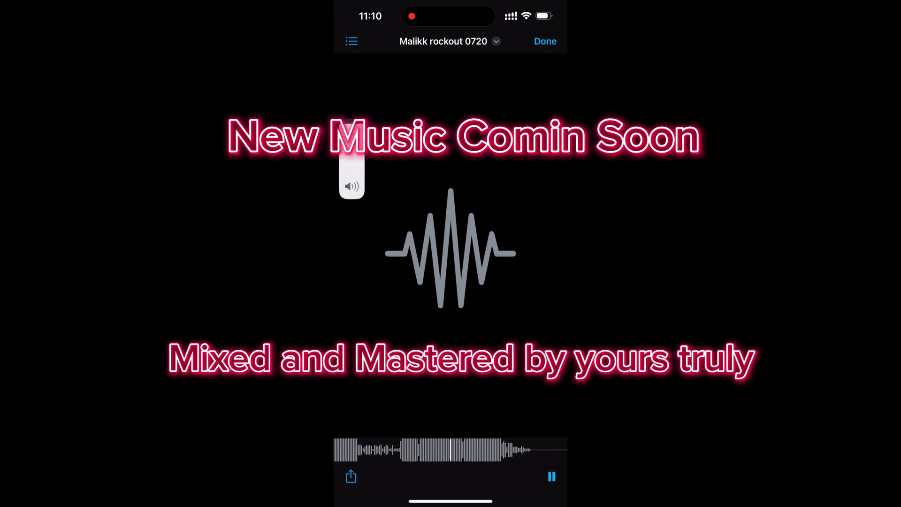